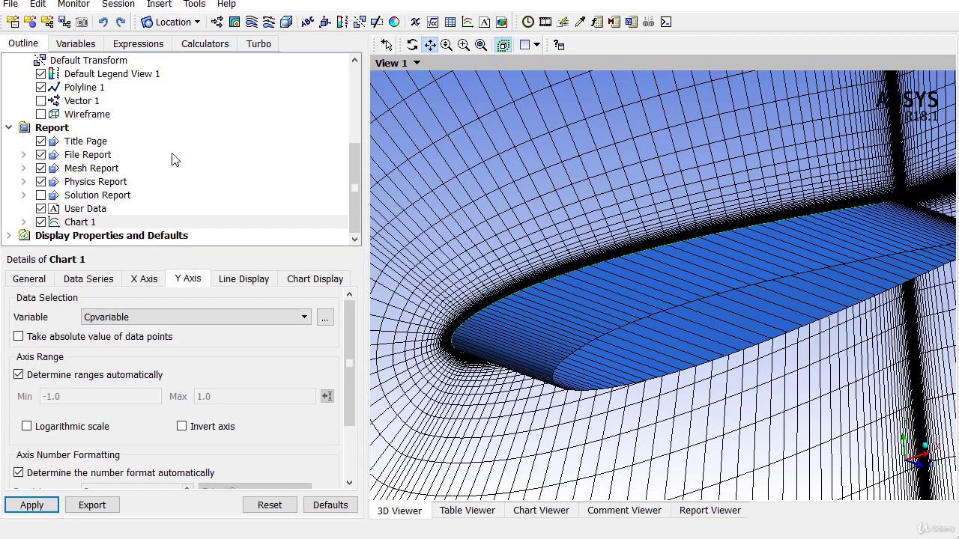
Insert a new coordinate frame named Coordinate Frame 1 and show its definition fields.
{"action": "scroll", "coordinate": [183, 167], "scroll_direction": "up", "scroll_amount": 4}
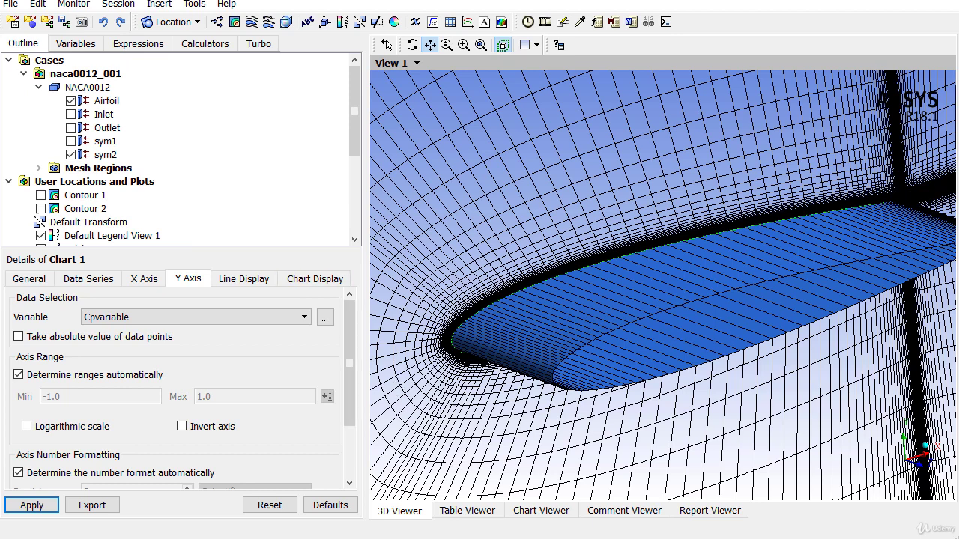
{"action": "left_click", "coordinate": [324, 23]}
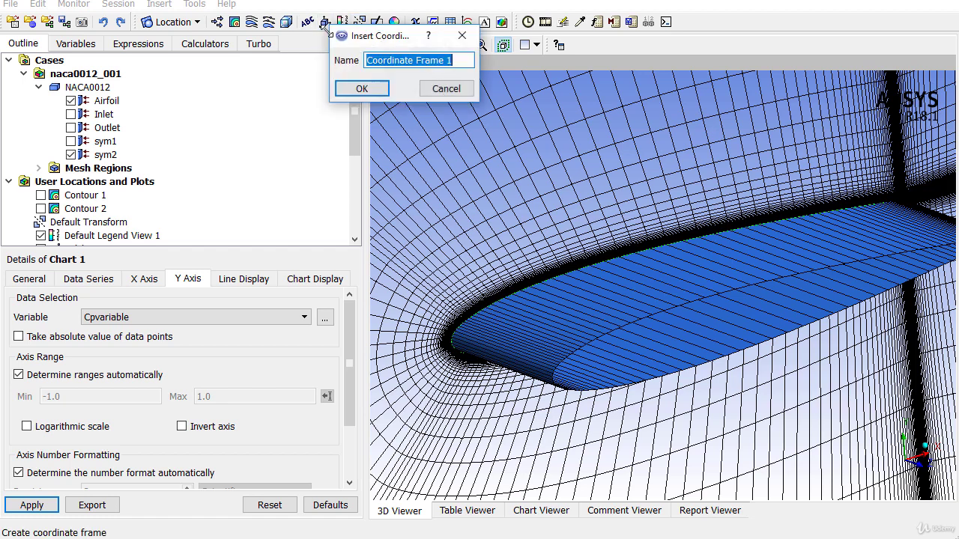
{"action": "left_click", "coordinate": [366, 88]}
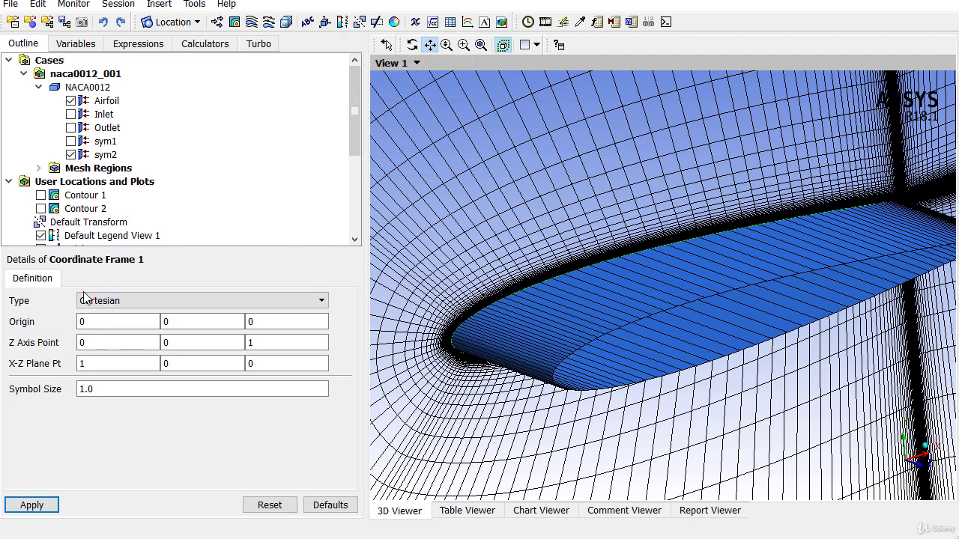
{"action": "left_click", "coordinate": [115, 324]}
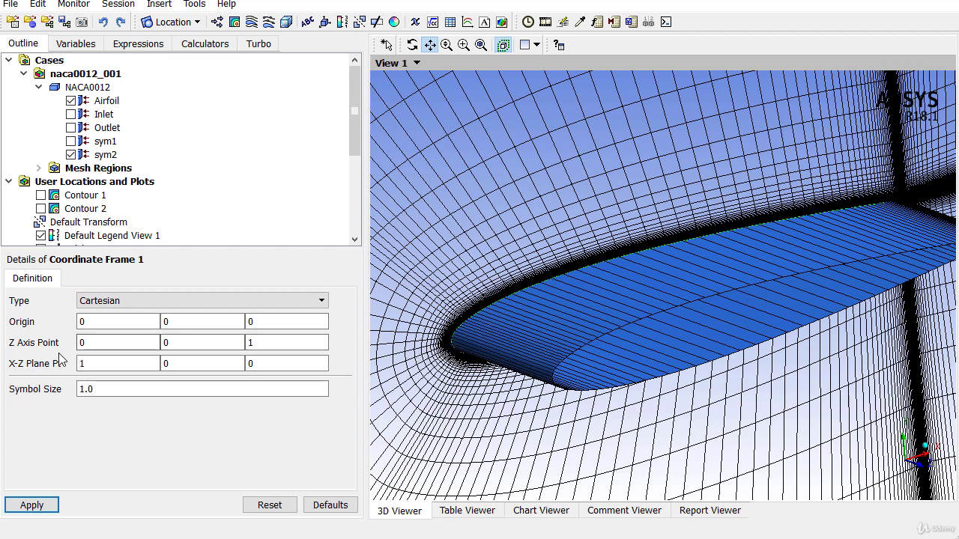
{"action": "left_click", "coordinate": [251, 342]}
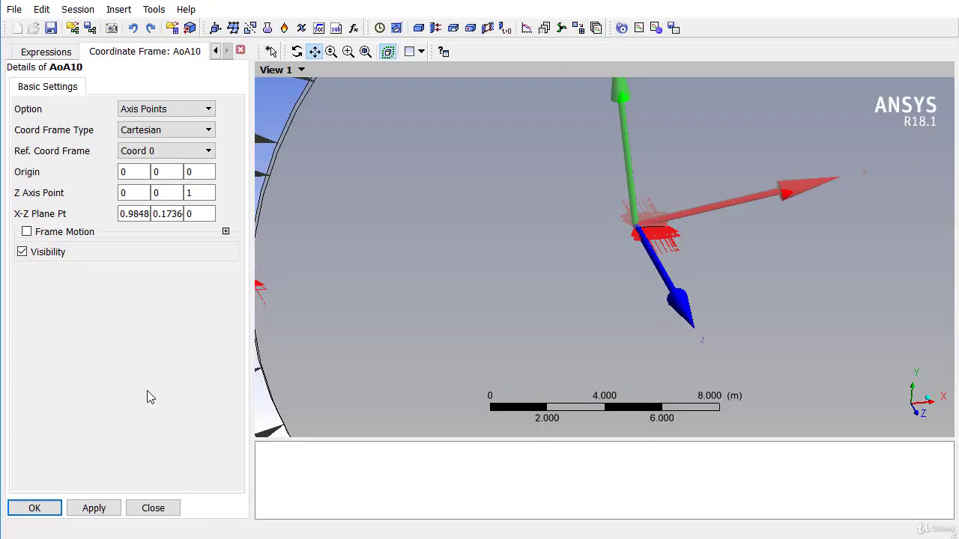
Copy AoA10's X-Z plane X value 0.984808 into Coordinate Frame 1's X field.
{"action": "left_click", "coordinate": [119, 213]}
{"action": "left_click", "coordinate": [140, 213]}
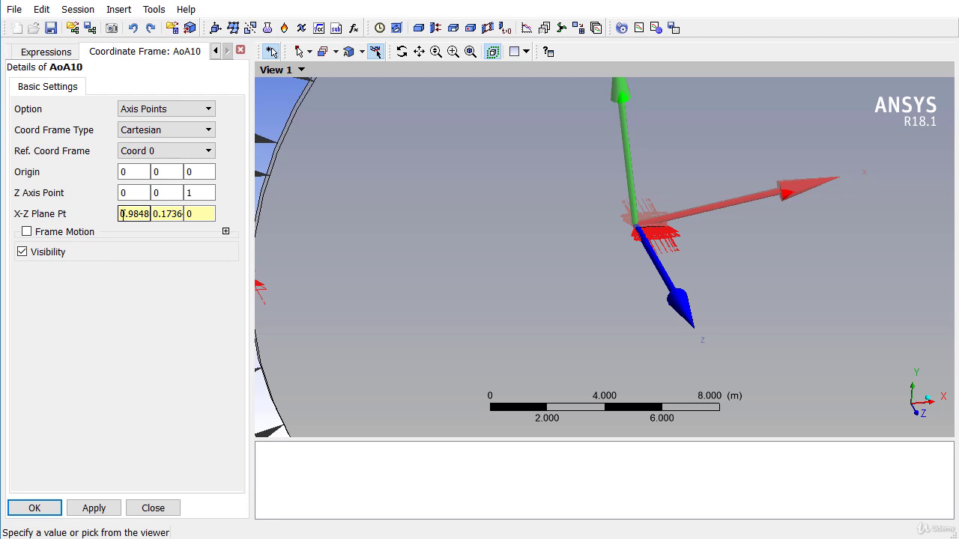
{"action": "left_click_drag", "start_coordinate": [120, 214], "coordinate": [149, 213]}
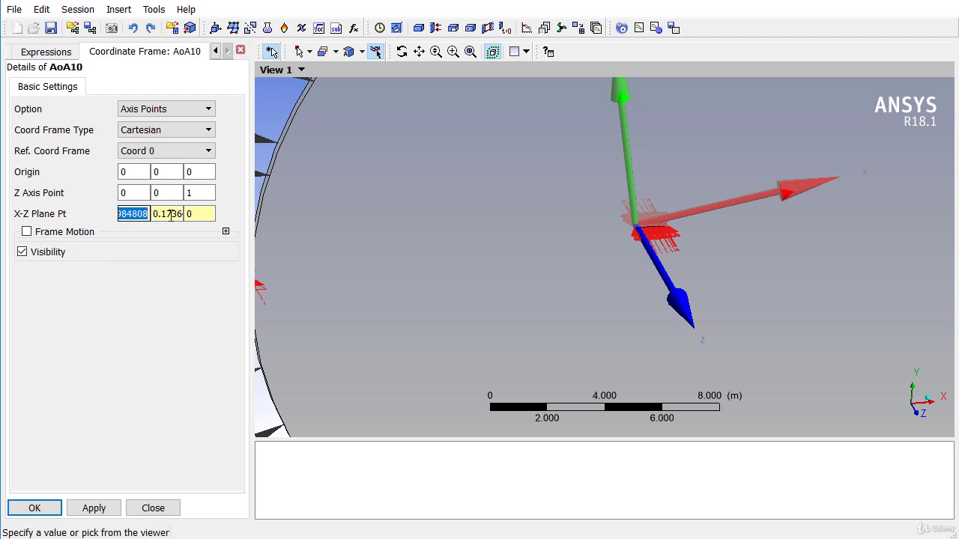
{"action": "right_click", "coordinate": [133, 215]}
{"action": "left_click", "coordinate": [172, 279]}
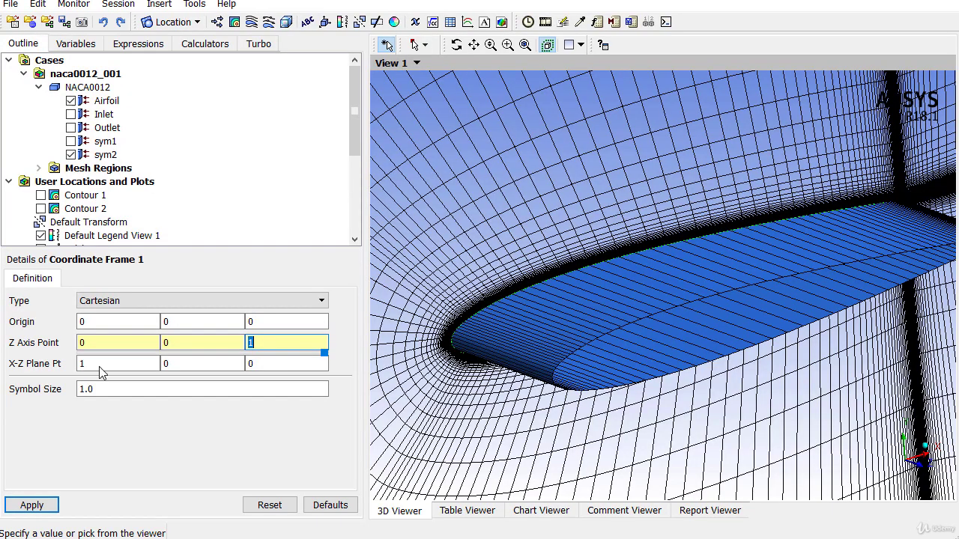
{"action": "left_click", "coordinate": [102, 365]}
{"action": "right_click", "coordinate": [97, 369]}
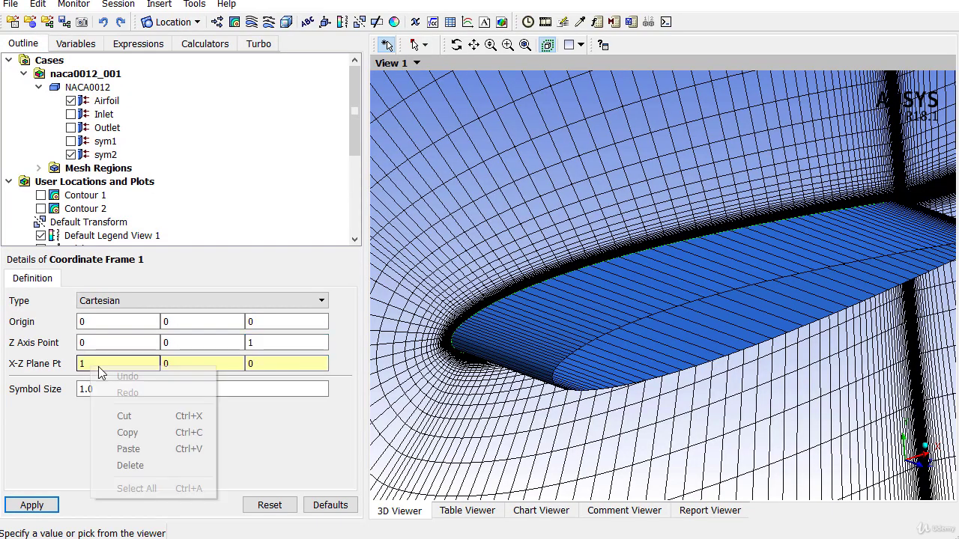
{"action": "left_click", "coordinate": [128, 448]}
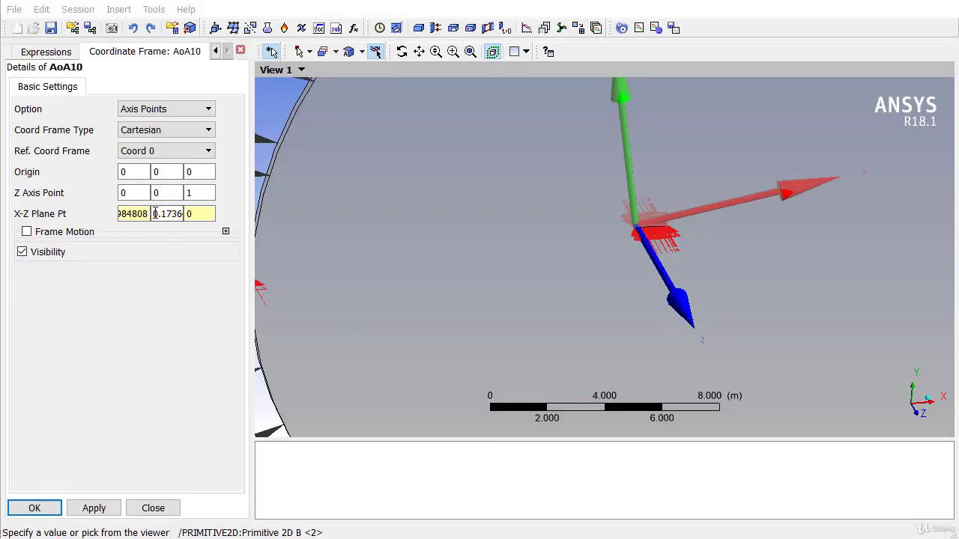
Paste AoA10's X-Z plane Y value 0.173648 into Coordinate Frame 1 and apply the frame.
{"action": "double_click", "coordinate": [153, 213]}
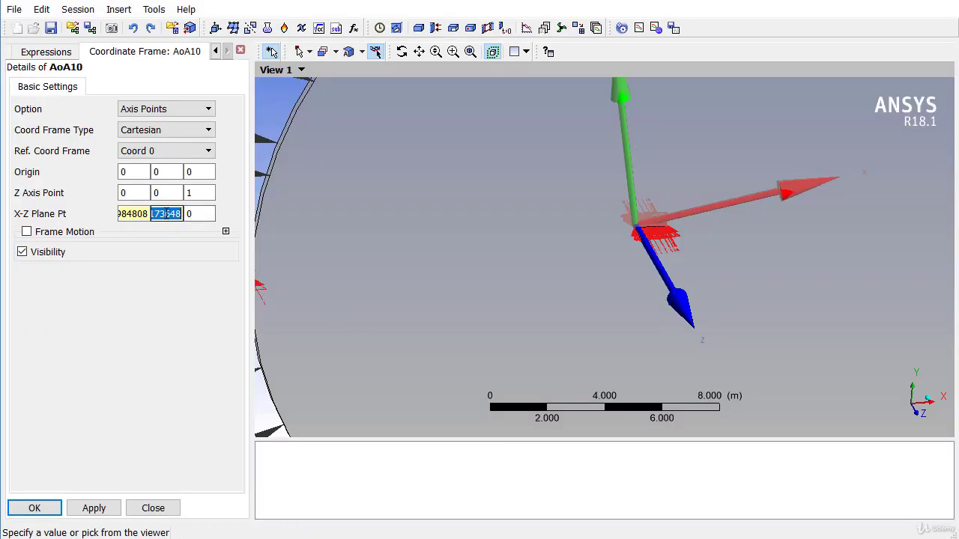
{"action": "right_click", "coordinate": [166, 215]}
{"action": "left_click", "coordinate": [212, 281]}
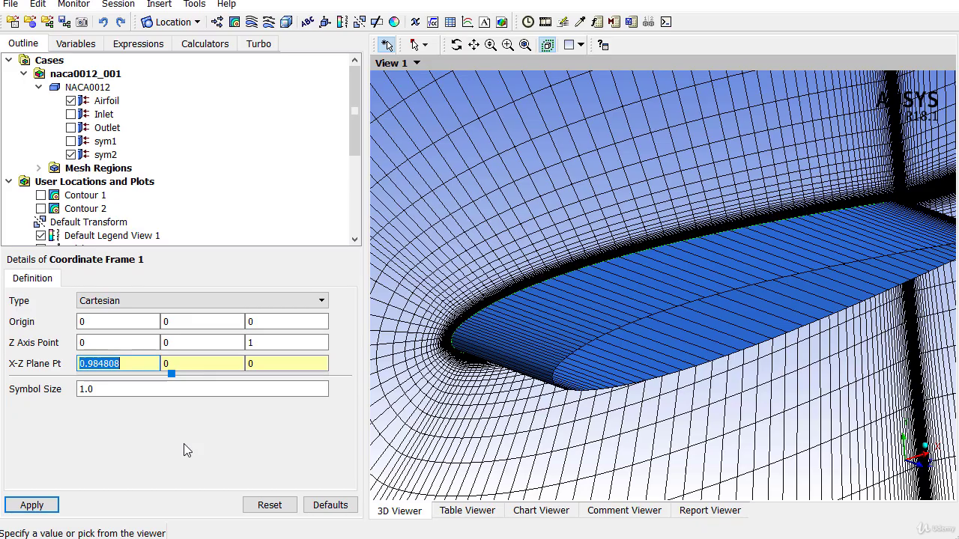
{"action": "left_click", "coordinate": [167, 360]}
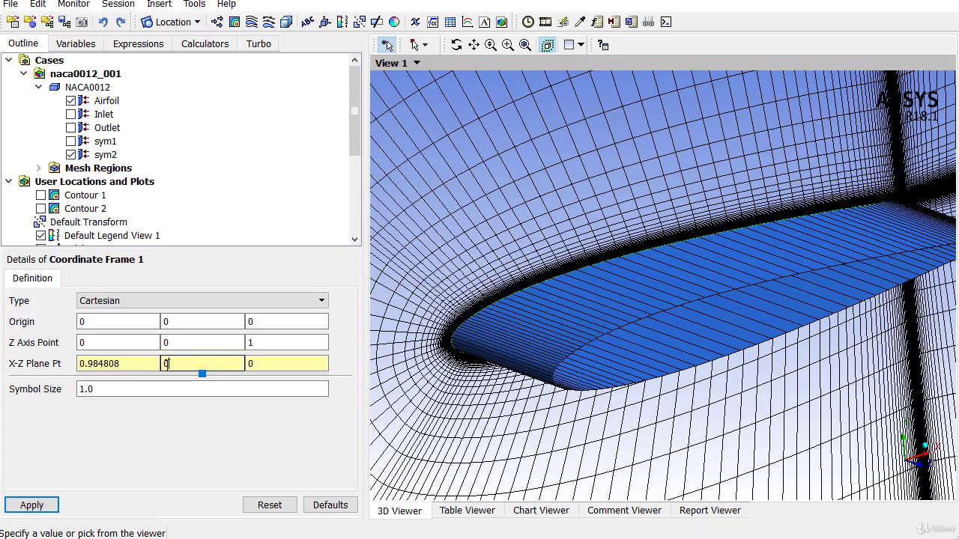
{"action": "double_click", "coordinate": [171, 363]}
{"action": "right_click", "coordinate": [171, 364]}
{"action": "left_click", "coordinate": [221, 447]}
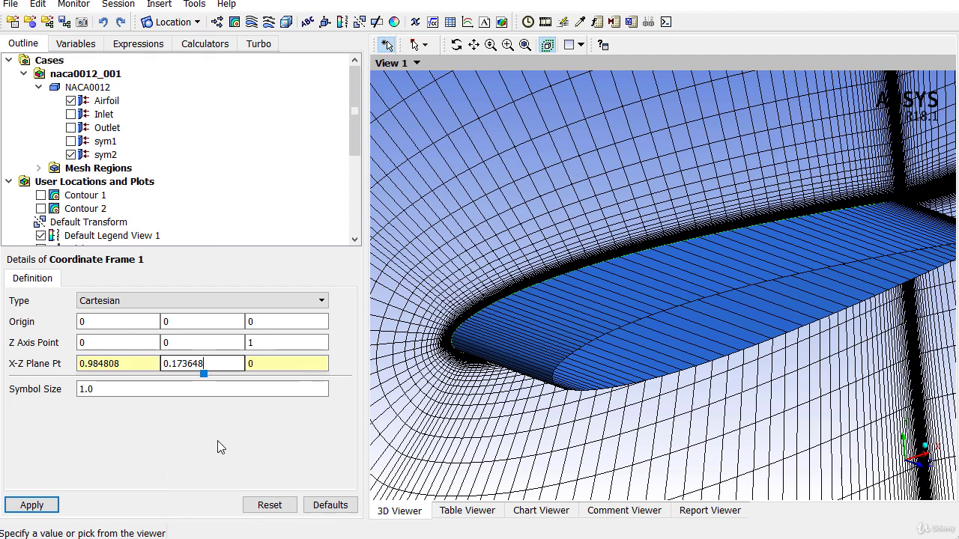
{"action": "left_click", "coordinate": [24, 504]}
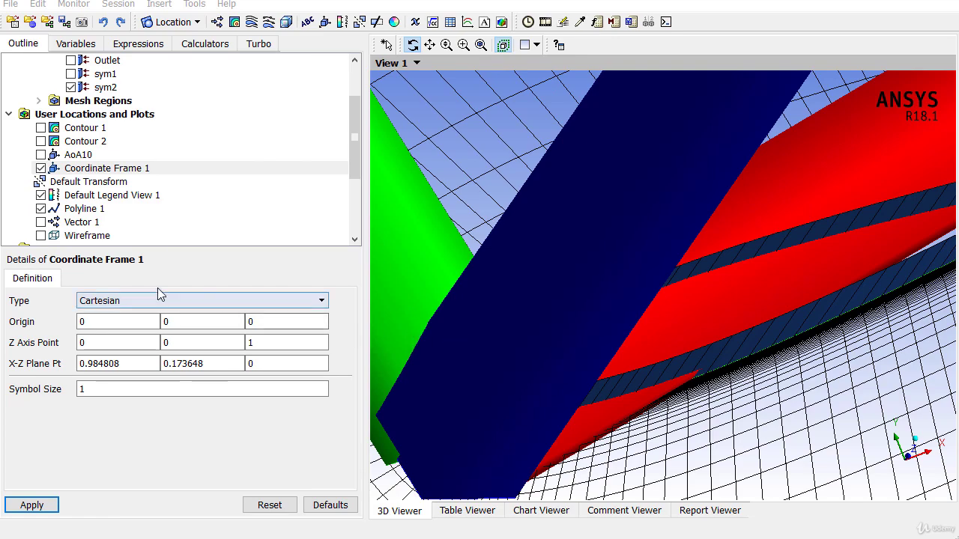
Set Coordinate Frame 1's symbol size to 0.1 and apply it.
{"action": "left_click_drag", "start_coordinate": [661, 280], "coordinate": [569, 329]}
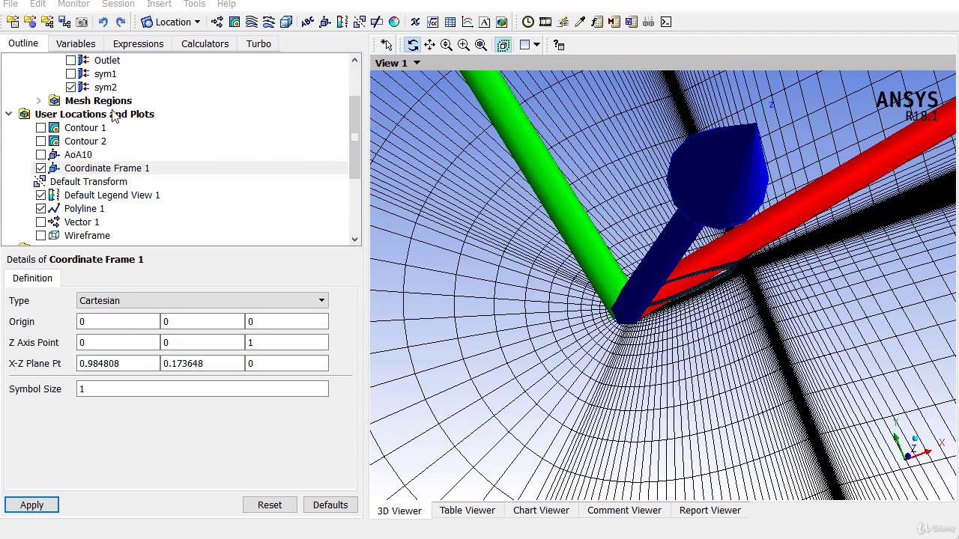
{"action": "double_click", "coordinate": [81, 389]}
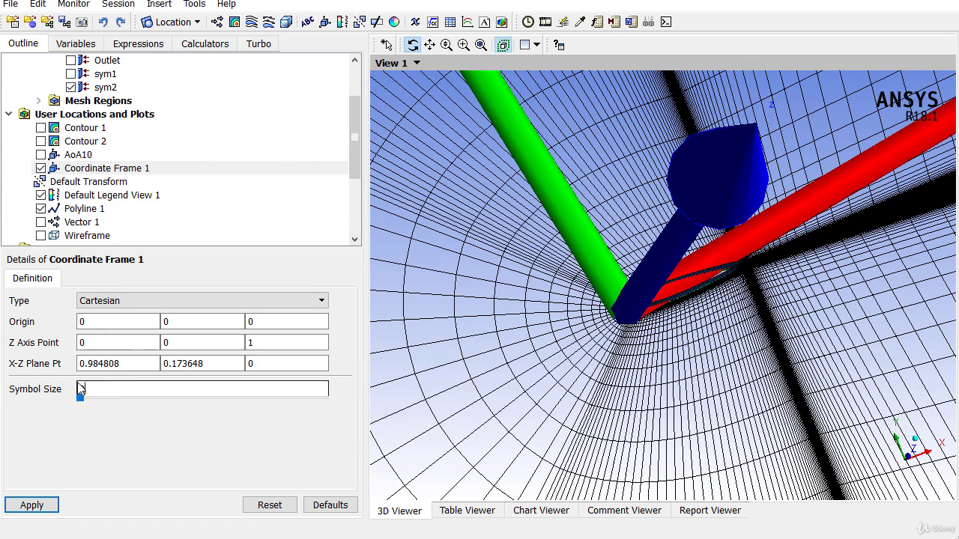
{"action": "type", "text": "0.1"}
{"action": "left_click", "coordinate": [45, 505]}
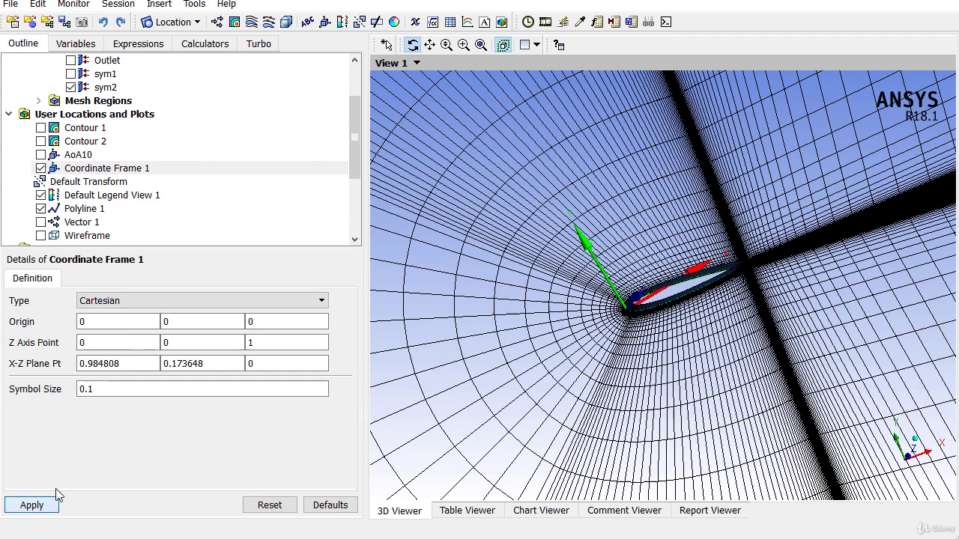
Hide the Airfoil surface and rotate and pan the view to inspect the frame's axes.
{"action": "left_click_drag", "start_coordinate": [688, 292], "coordinate": [601, 338]}
{"action": "scroll", "coordinate": [574, 325], "scroll_direction": "up", "scroll_amount": 10}
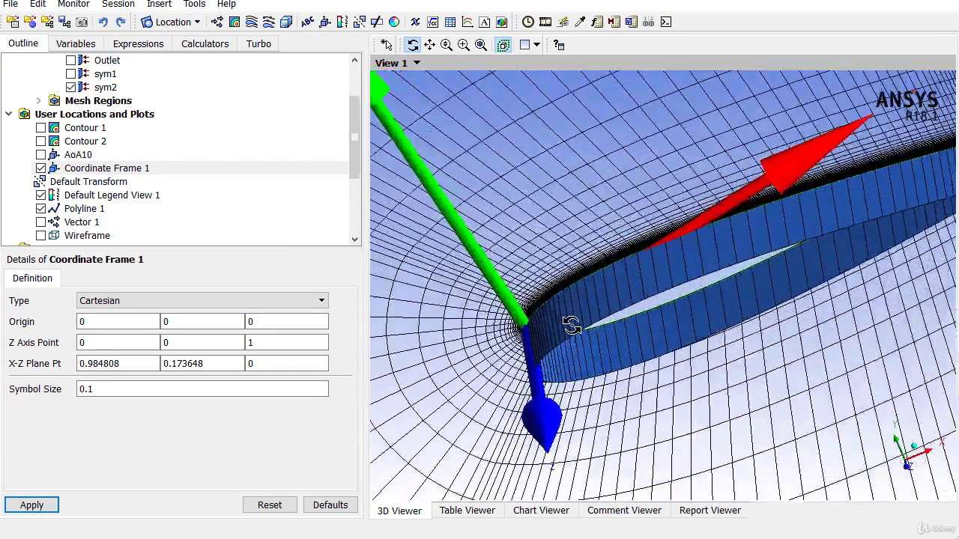
{"action": "scroll", "coordinate": [547, 318], "scroll_direction": "up", "scroll_amount": 3}
{"action": "scroll", "coordinate": [84, 120], "scroll_direction": "up", "scroll_amount": 2}
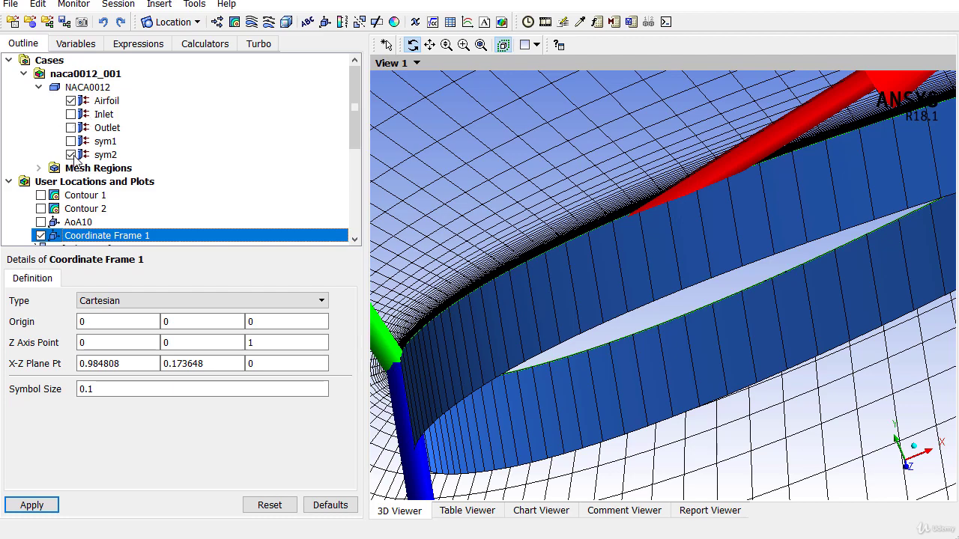
{"action": "left_click", "coordinate": [72, 101]}
{"action": "left_click_drag", "start_coordinate": [523, 288], "coordinate": [493, 332]}
{"action": "left_click_drag", "start_coordinate": [607, 312], "coordinate": [719, 142]}
{"action": "left_click", "coordinate": [429, 44]}
{"action": "left_click_drag", "start_coordinate": [543, 260], "coordinate": [634, 315]}
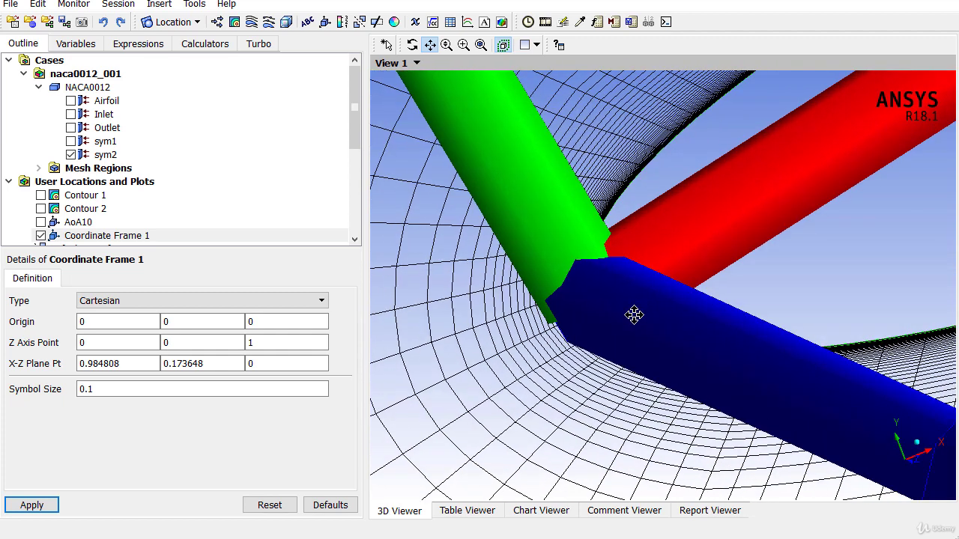
{"action": "double_click", "coordinate": [98, 389]}
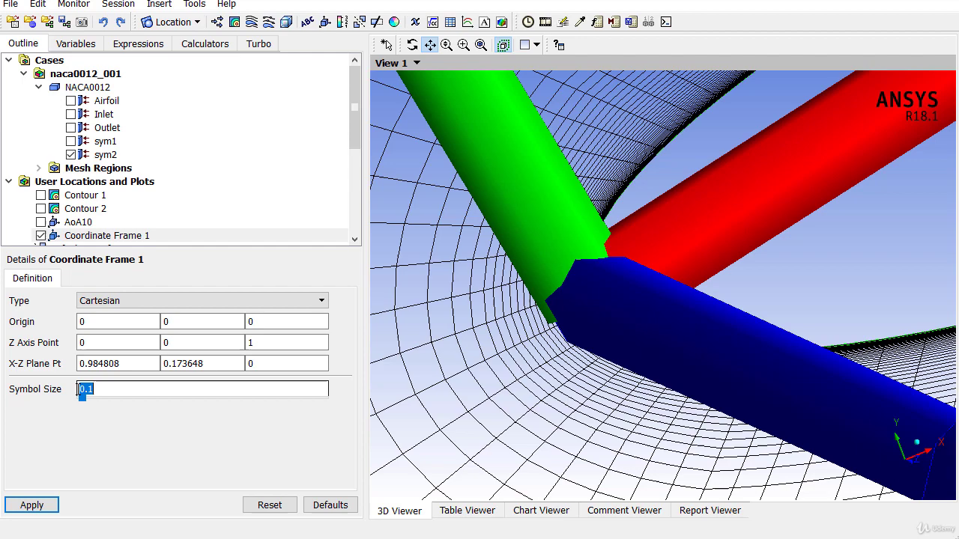
{"action": "type", "text": "0.01"}
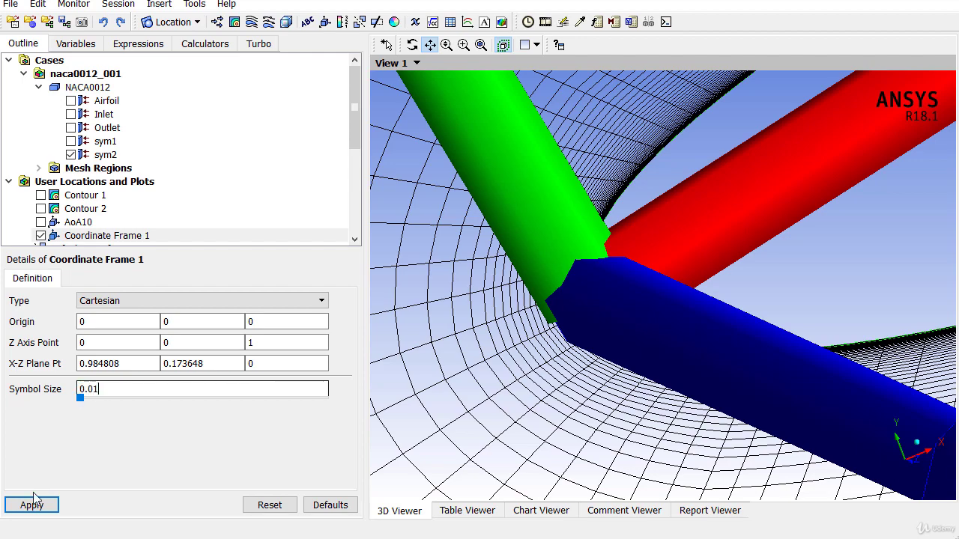
{"action": "left_click", "coordinate": [32, 505]}
{"action": "scroll", "coordinate": [595, 347], "scroll_direction": "up", "scroll_amount": 10}
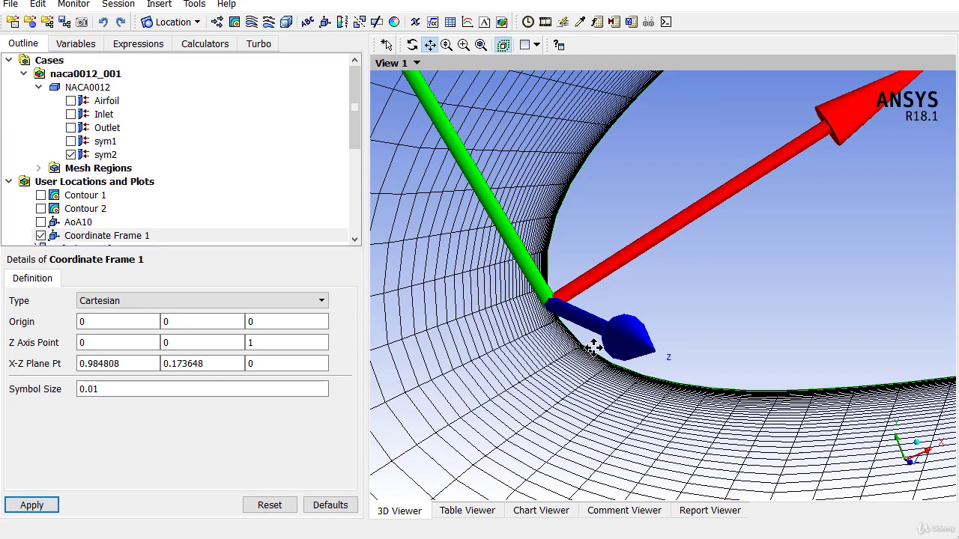
{"action": "scroll", "coordinate": [562, 352], "scroll_direction": "down", "scroll_amount": 10}
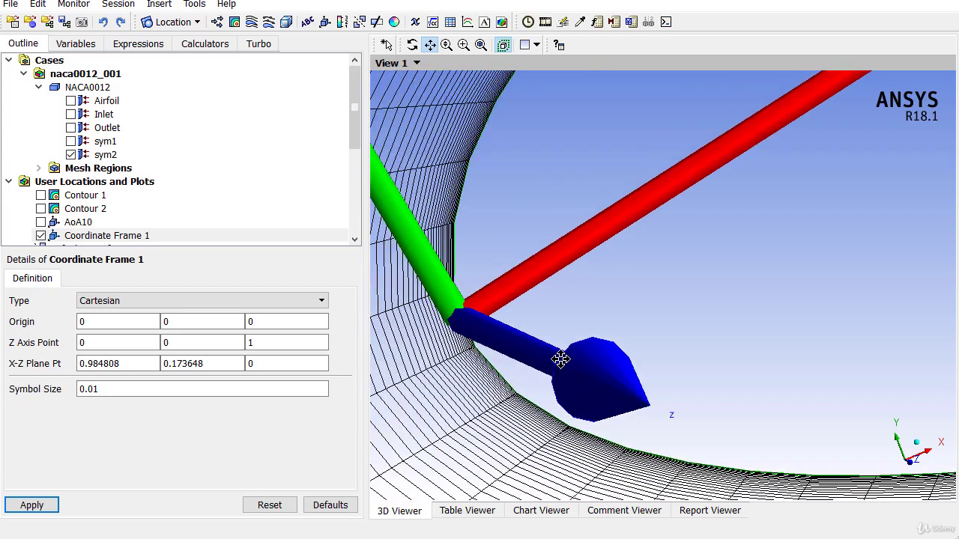
{"action": "scroll", "coordinate": [604, 329], "scroll_direction": "down", "scroll_amount": 10}
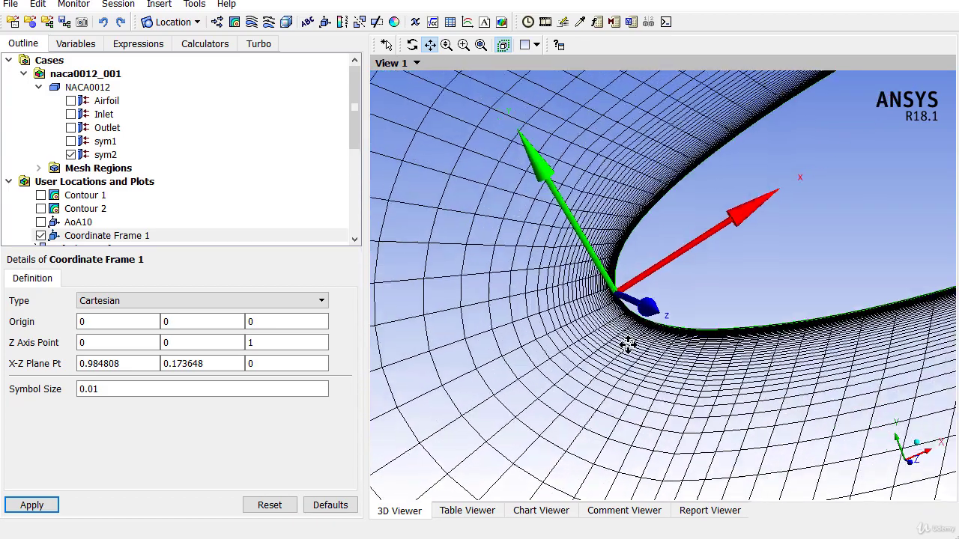
{"action": "middle_click_drag", "start_coordinate": [686, 297], "coordinate": [719, 296]}
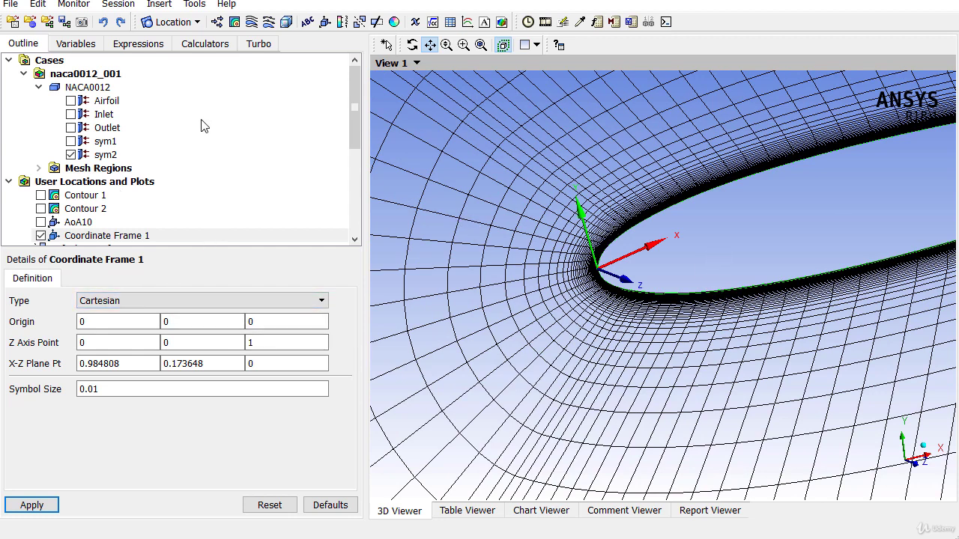
{"action": "scroll", "coordinate": [204, 158], "scroll_direction": "down", "scroll_amount": 5}
Copy the exact name 'Coordinate Frame 1' from the frame's Command Editor definition.
{"action": "left_click", "coordinate": [118, 47]}
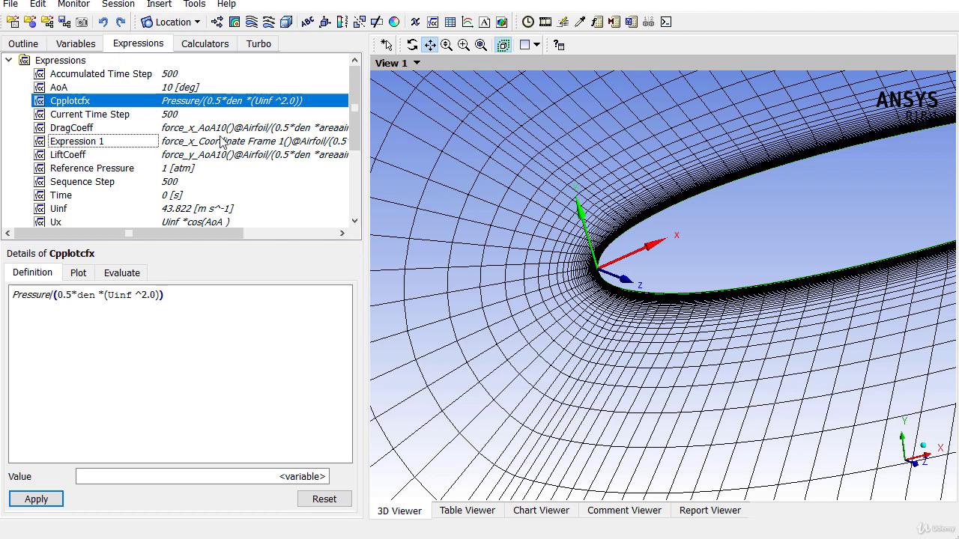
{"action": "left_click", "coordinate": [180, 132]}
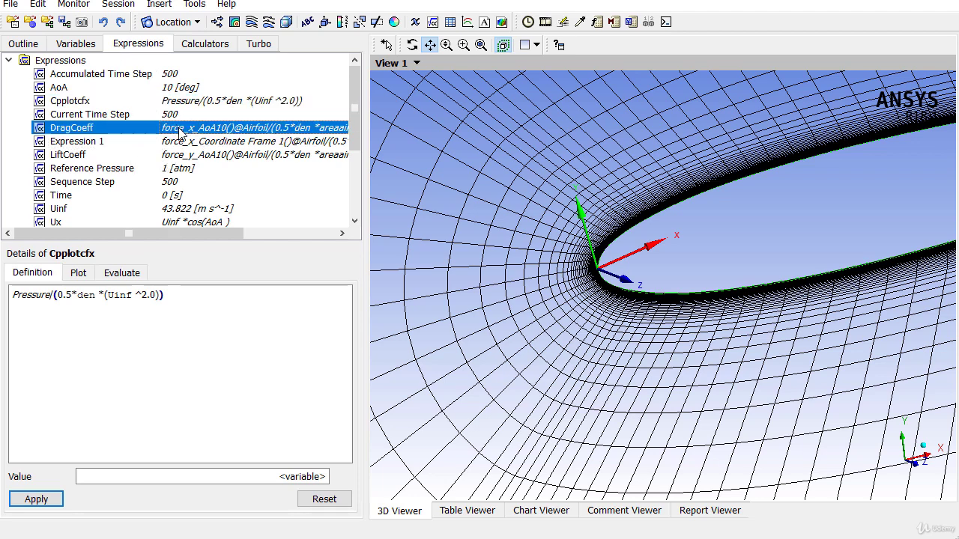
{"action": "left_click", "coordinate": [23, 44]}
{"action": "right_click", "coordinate": [114, 130]}
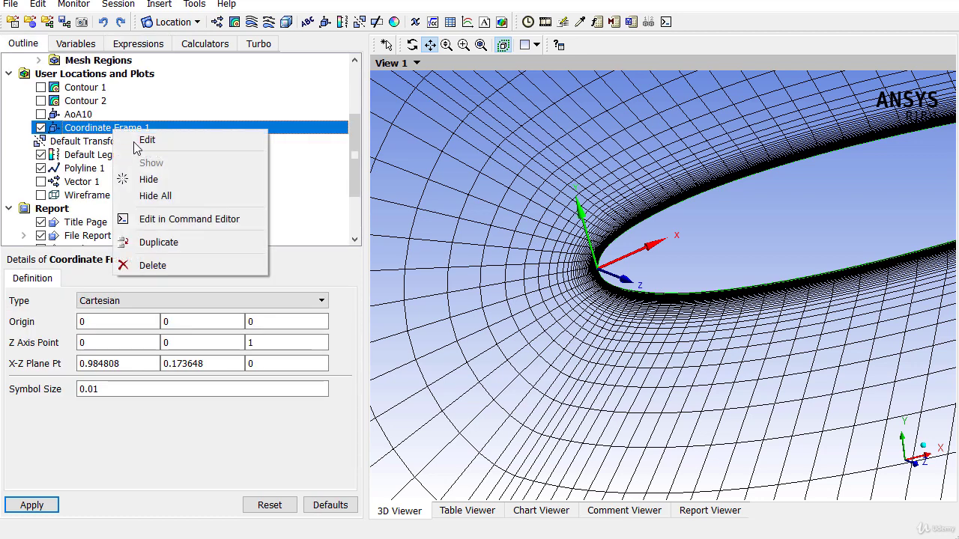
{"action": "left_click", "coordinate": [187, 219]}
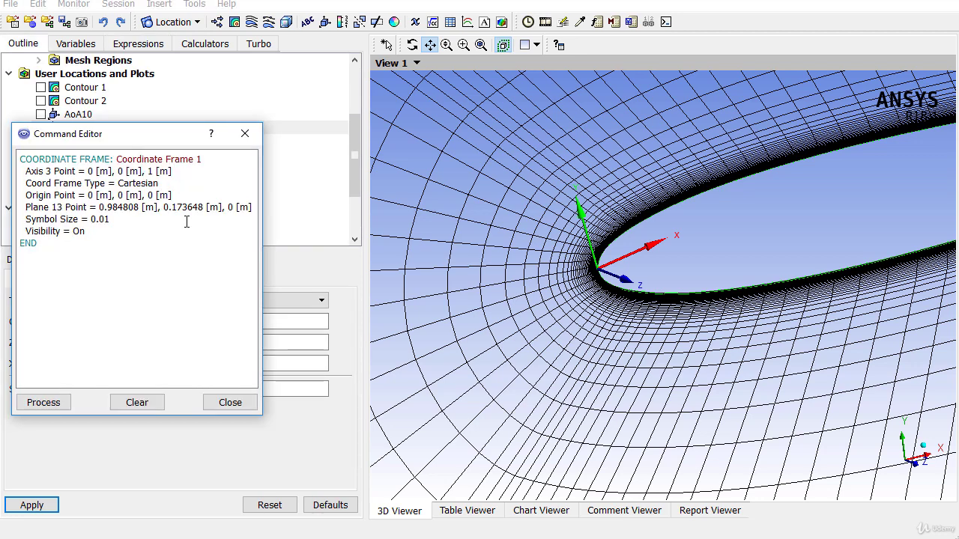
{"action": "left_click_drag", "start_coordinate": [204, 161], "coordinate": [120, 161]}
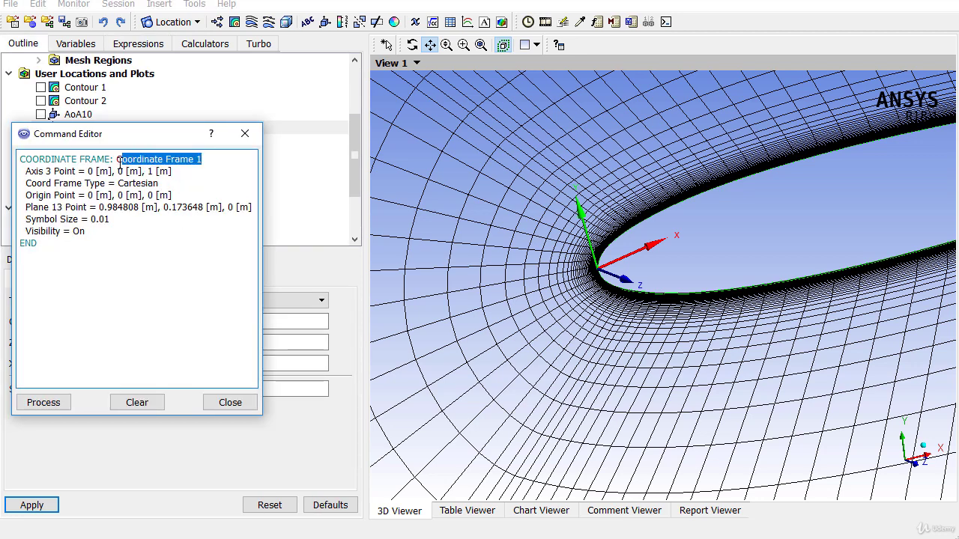
{"action": "right_click", "coordinate": [123, 161]}
{"action": "left_click", "coordinate": [172, 237]}
{"action": "left_click", "coordinate": [133, 159]}
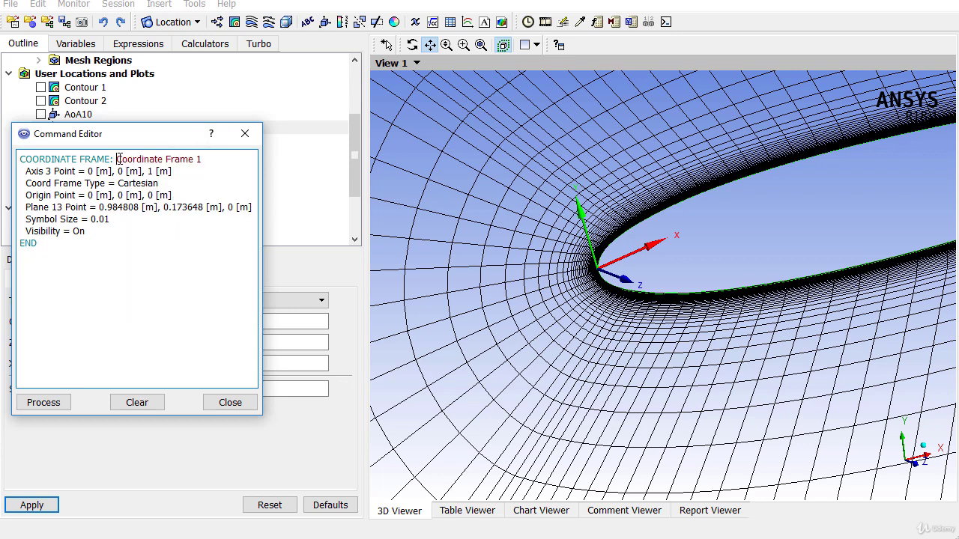
{"action": "left_click_drag", "start_coordinate": [117, 160], "coordinate": [202, 159]}
{"action": "right_click", "coordinate": [196, 158]}
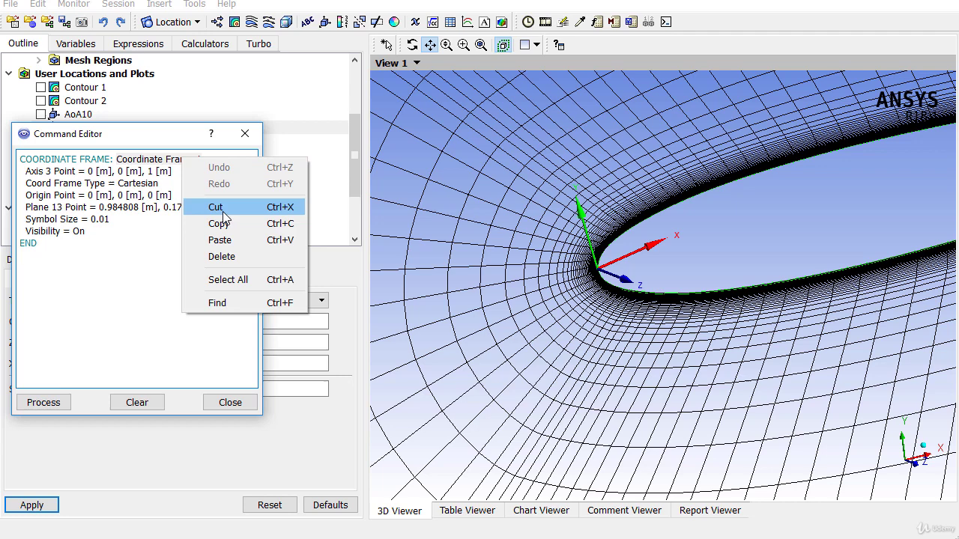
{"action": "left_click", "coordinate": [216, 223]}
{"action": "left_click", "coordinate": [244, 133]}
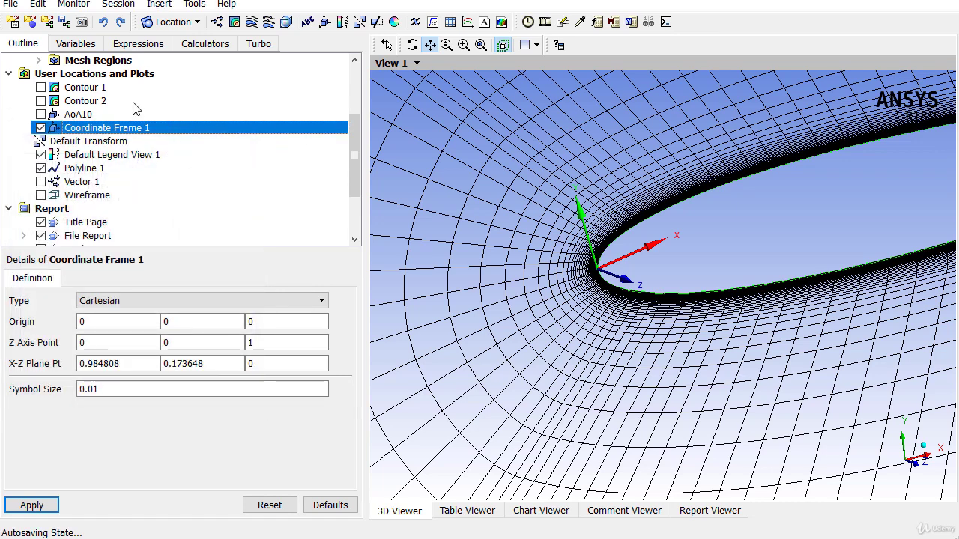
Paste 'Coordinate Frame 1' over DragCoeff's misspelled frame name and apply, giving 0.0219576.
{"action": "left_click", "coordinate": [147, 45]}
{"action": "left_click", "coordinate": [183, 131]}
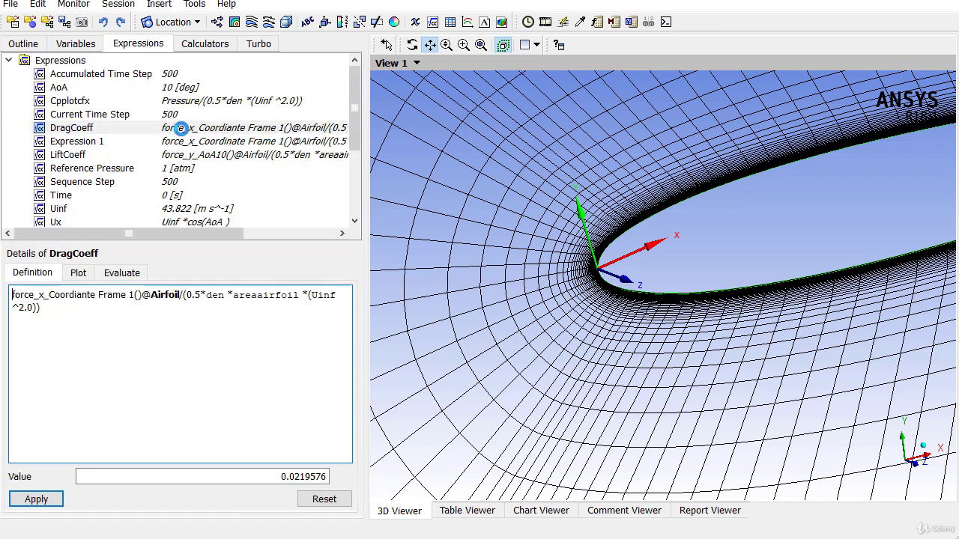
{"action": "left_click", "coordinate": [569, 387]}
{"action": "left_click_drag", "start_coordinate": [70, 297], "coordinate": [136, 297]}
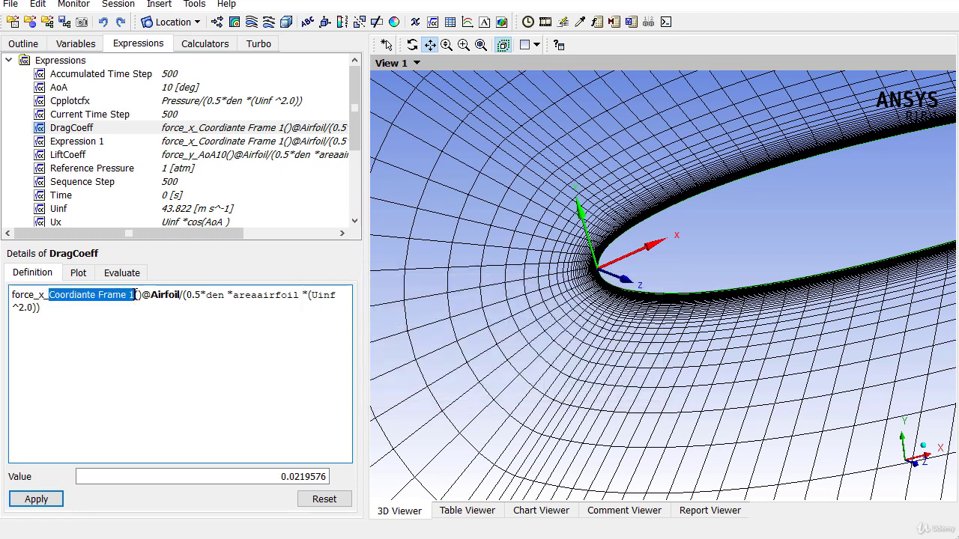
{"action": "right_click", "coordinate": [110, 295]}
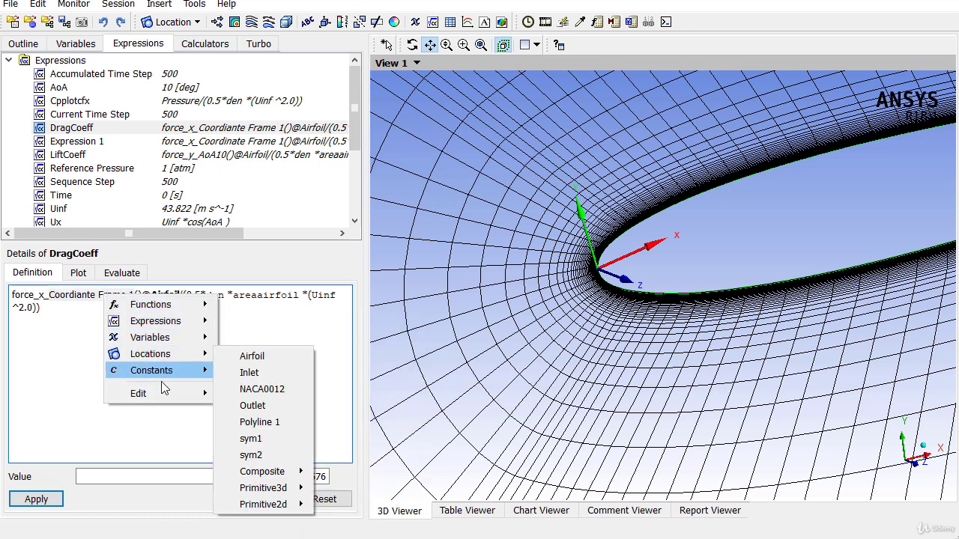
{"action": "mouse_move", "coordinate": [165, 398]}
{"action": "left_click", "coordinate": [251, 468]}
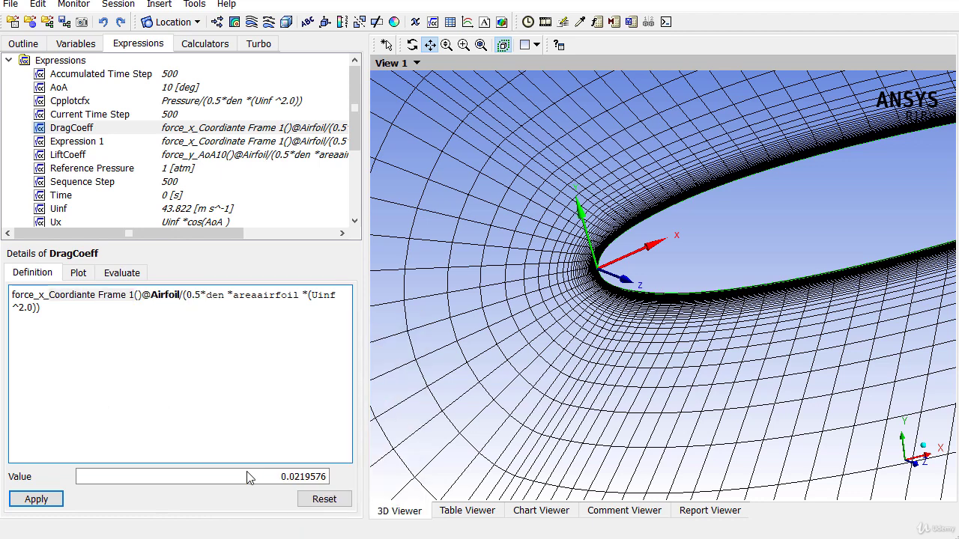
{"action": "left_click", "coordinate": [37, 498]}
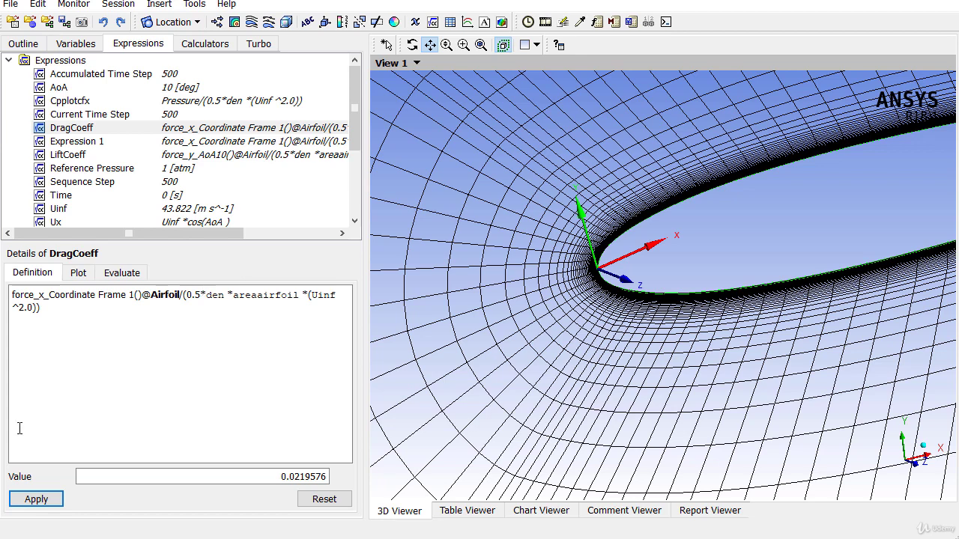
{"action": "scroll", "coordinate": [200, 156], "scroll_direction": "down", "scroll_amount": 3}
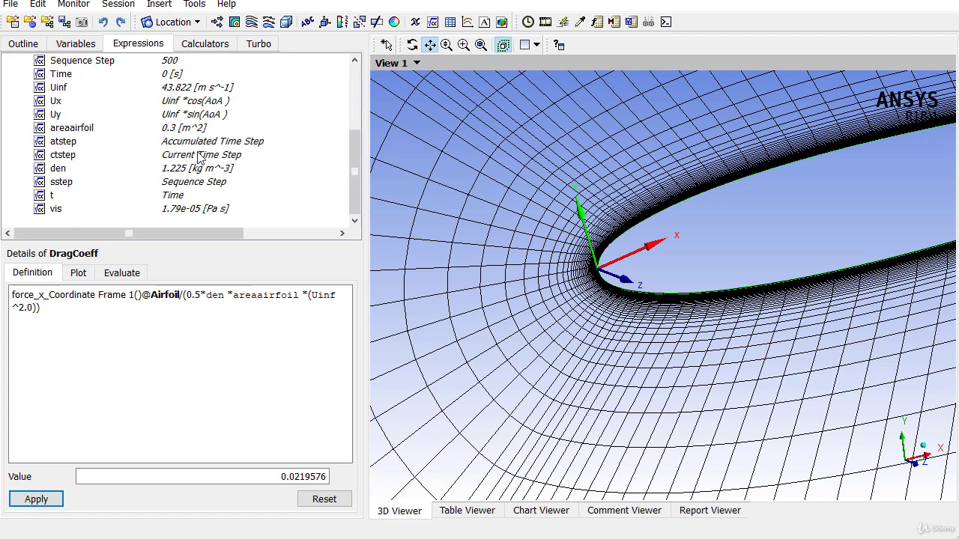
{"action": "scroll", "coordinate": [193, 163], "scroll_direction": "up", "scroll_amount": 3}
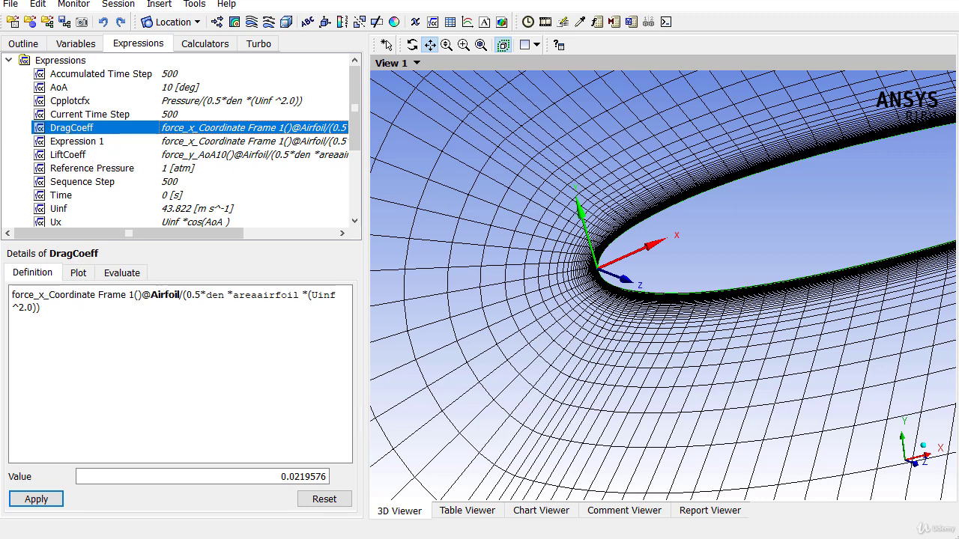
Create Table 1 and set cell A1 to =DragCoeff, displaying 2.196e-02.
{"action": "left_click", "coordinate": [449, 21]}
{"action": "left_click", "coordinate": [495, 85]}
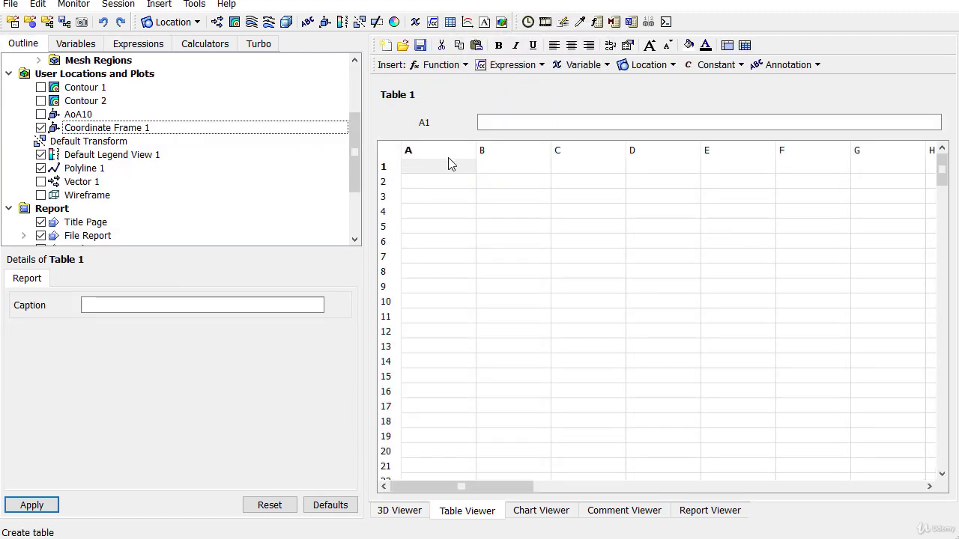
{"action": "left_click", "coordinate": [515, 121]}
{"action": "right_click", "coordinate": [512, 122]}
{"action": "left_click", "coordinate": [473, 136]}
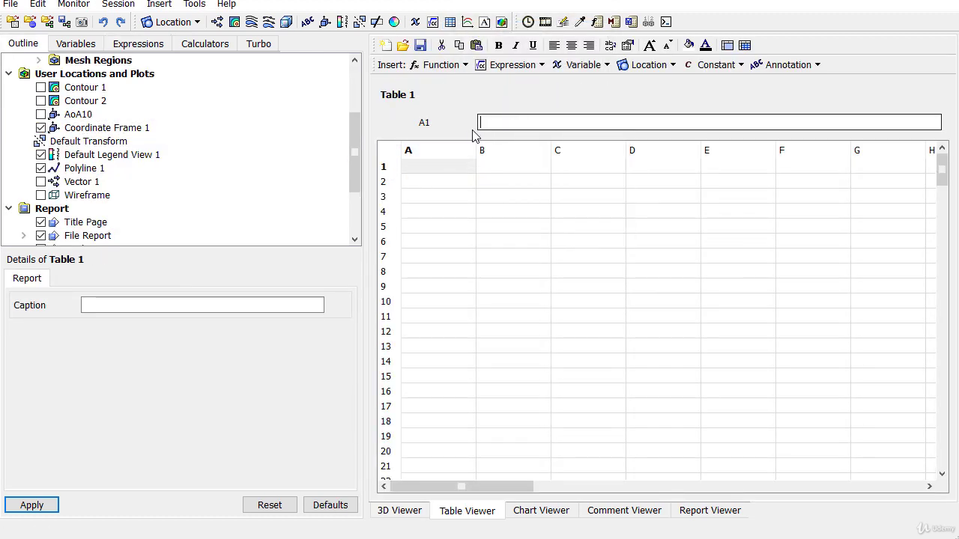
{"action": "right_click", "coordinate": [501, 126]}
{"action": "mouse_move", "coordinate": [568, 149]}
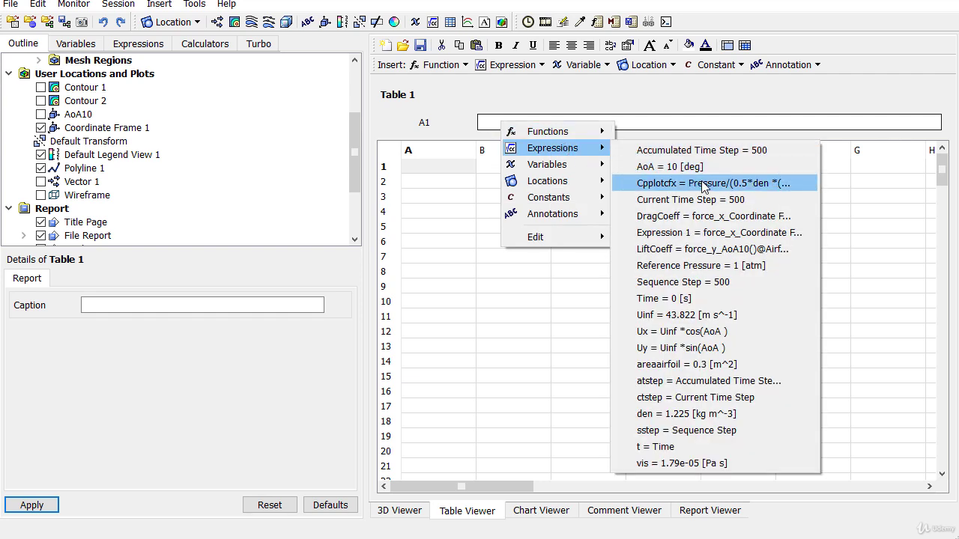
{"action": "left_click", "coordinate": [692, 217]}
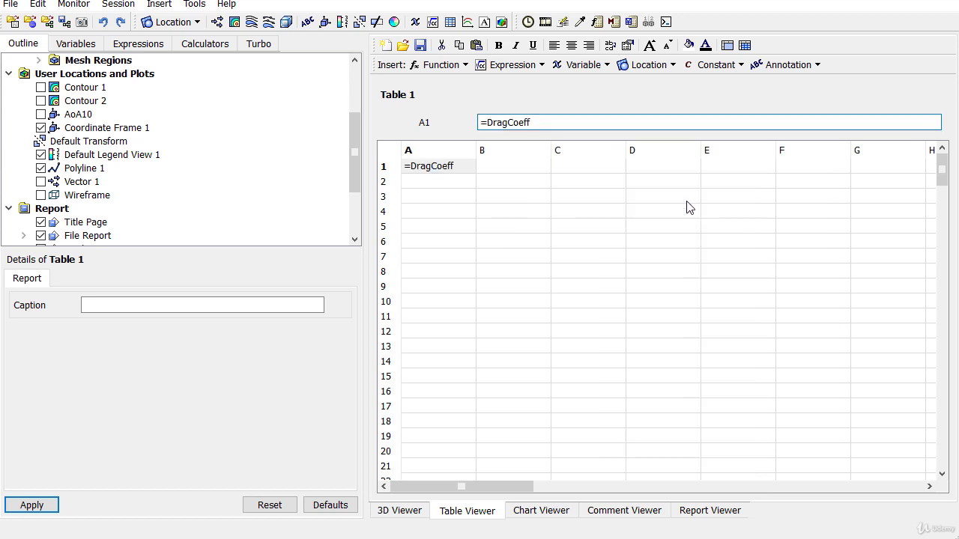
{"action": "key", "text": "Return"}
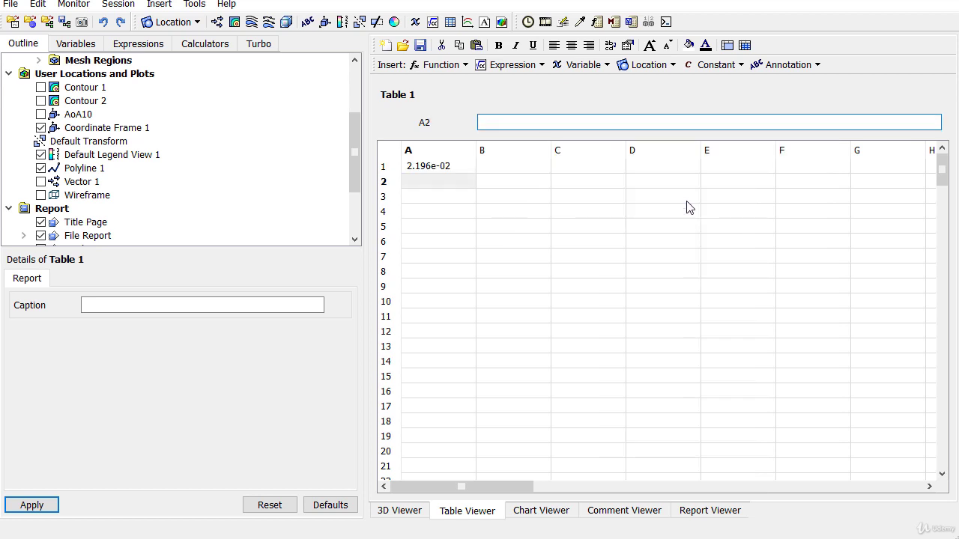
{"action": "left_click", "coordinate": [437, 169]}
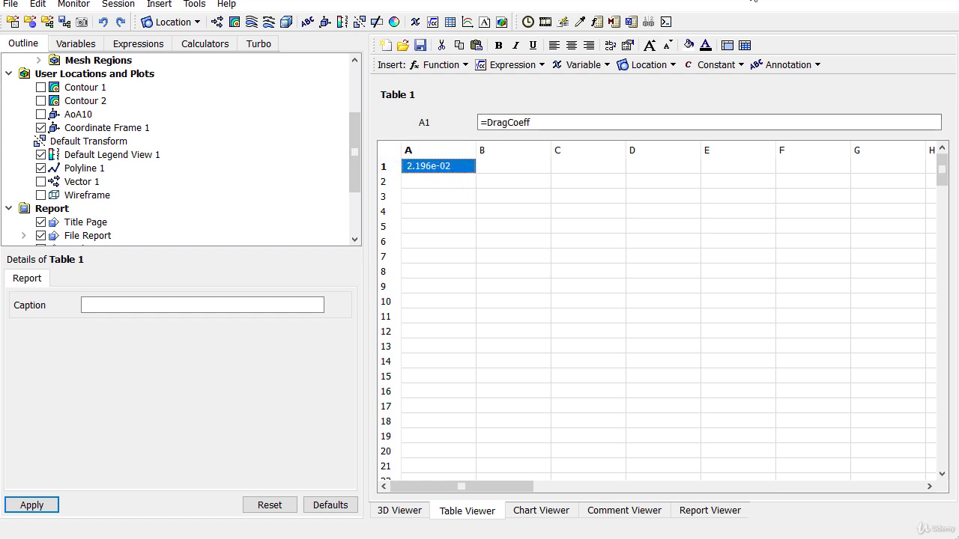
Format cell A1 as Fixed with precision 4 so it reads 0.0220.
{"action": "left_click", "coordinate": [705, 46]}
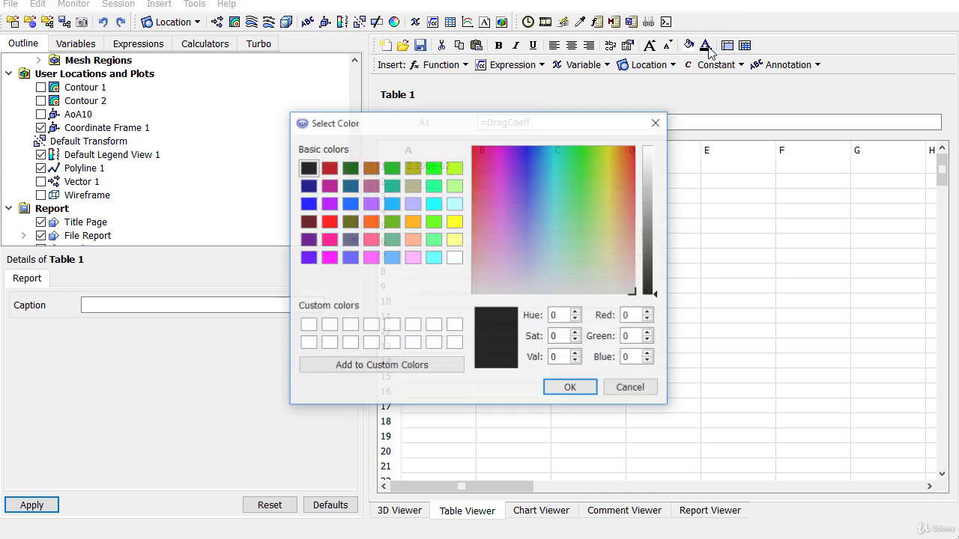
{"action": "left_click", "coordinate": [655, 124]}
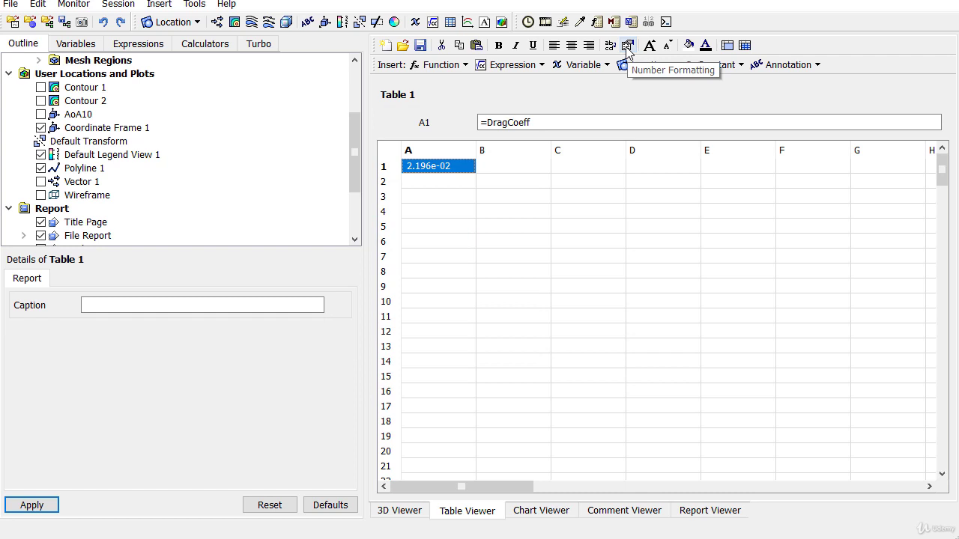
{"action": "left_click", "coordinate": [627, 46]}
{"action": "left_click", "coordinate": [515, 329]}
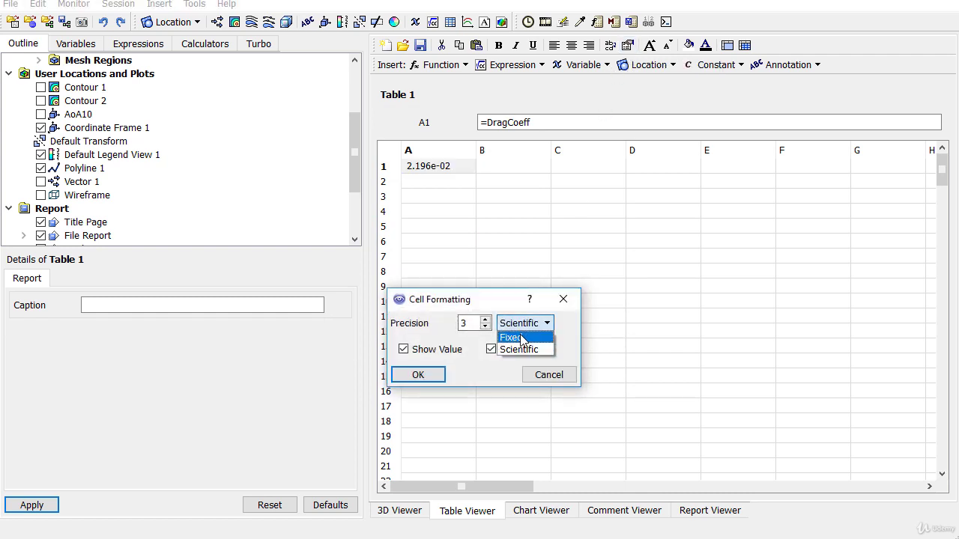
{"action": "left_click", "coordinate": [515, 336]}
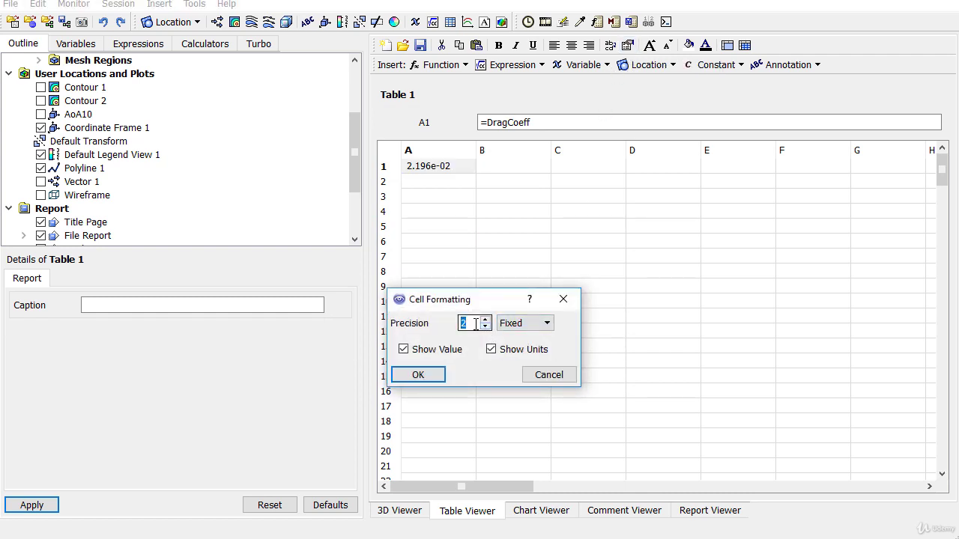
{"action": "left_click", "coordinate": [486, 320]}
{"action": "left_click", "coordinate": [486, 319]}
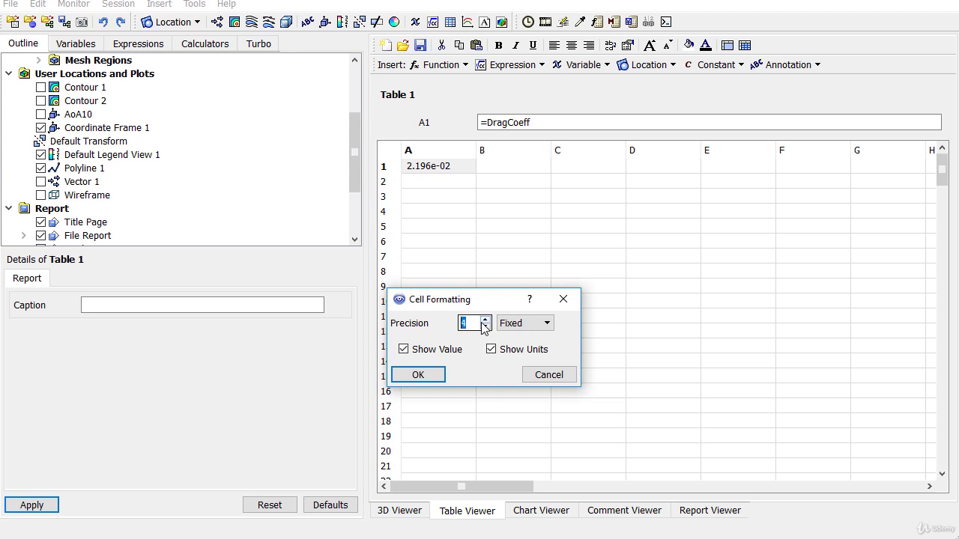
{"action": "left_click", "coordinate": [418, 374]}
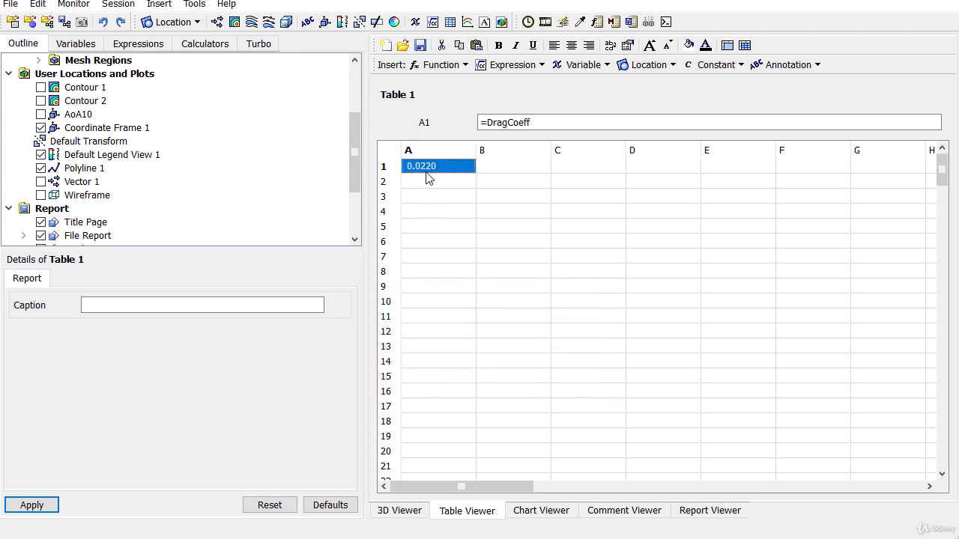
{"action": "left_click", "coordinate": [438, 196]}
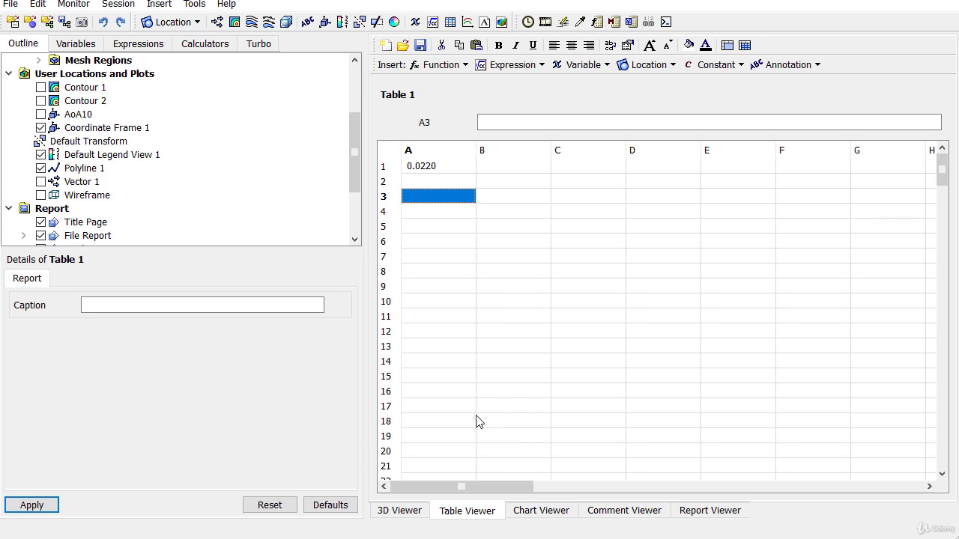
{"action": "left_click", "coordinate": [426, 183]}
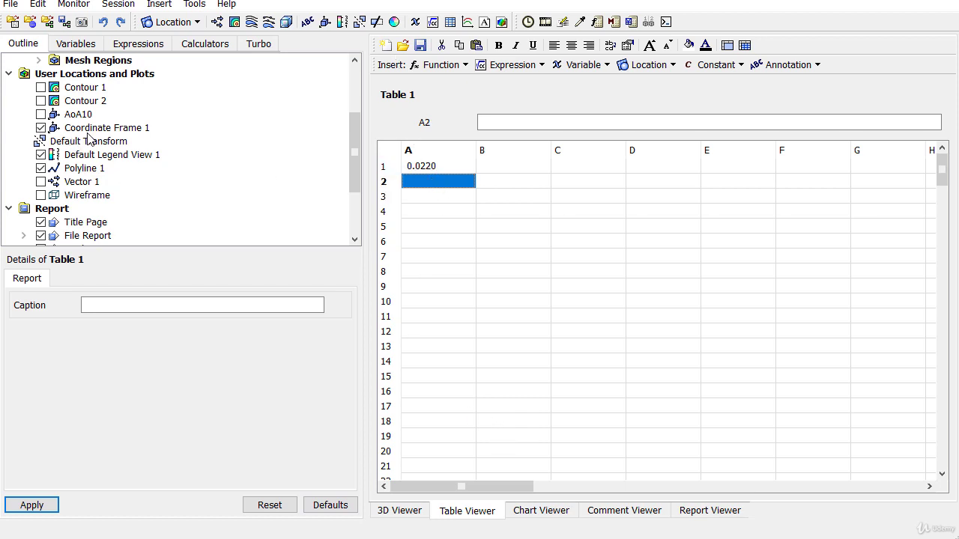
{"action": "scroll", "coordinate": [117, 158], "scroll_direction": "up", "scroll_amount": 3}
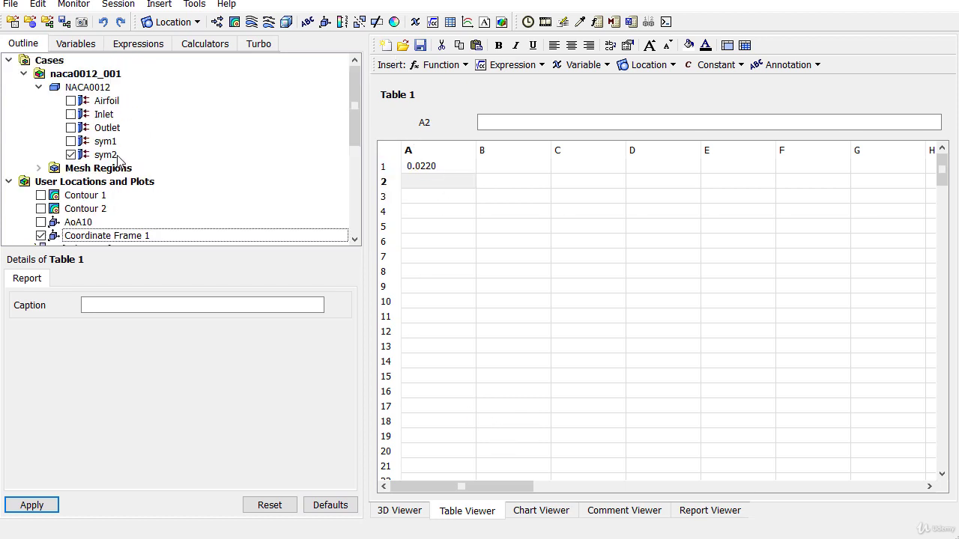
Replace AoA10 with Coordinate Frame 1 in LiftCoeff's force_y term and apply, giving 1.02476.
{"action": "left_click", "coordinate": [120, 46]}
{"action": "left_click", "coordinate": [67, 154]}
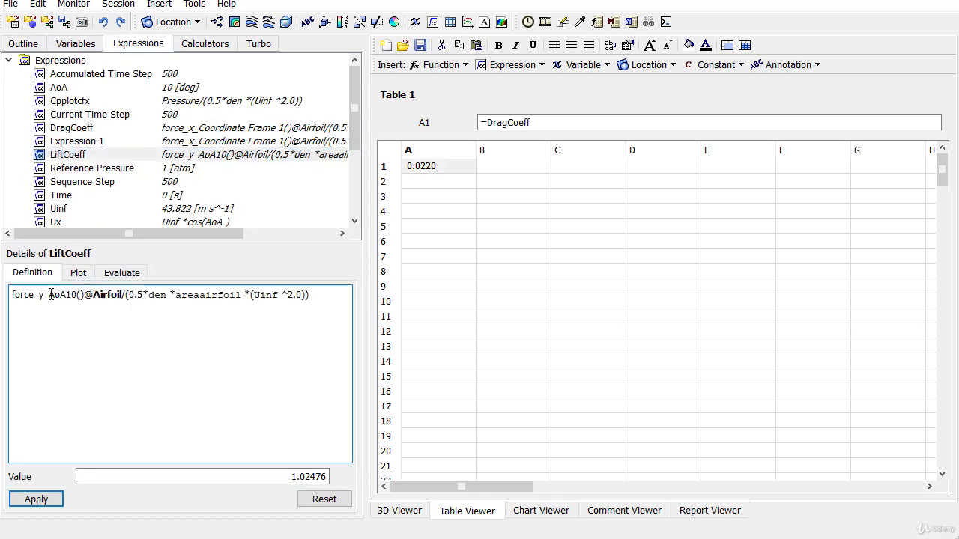
{"action": "left_click_drag", "start_coordinate": [56, 295], "coordinate": [74, 297]}
{"action": "right_click", "coordinate": [68, 294]}
{"action": "mouse_move", "coordinate": [133, 357]}
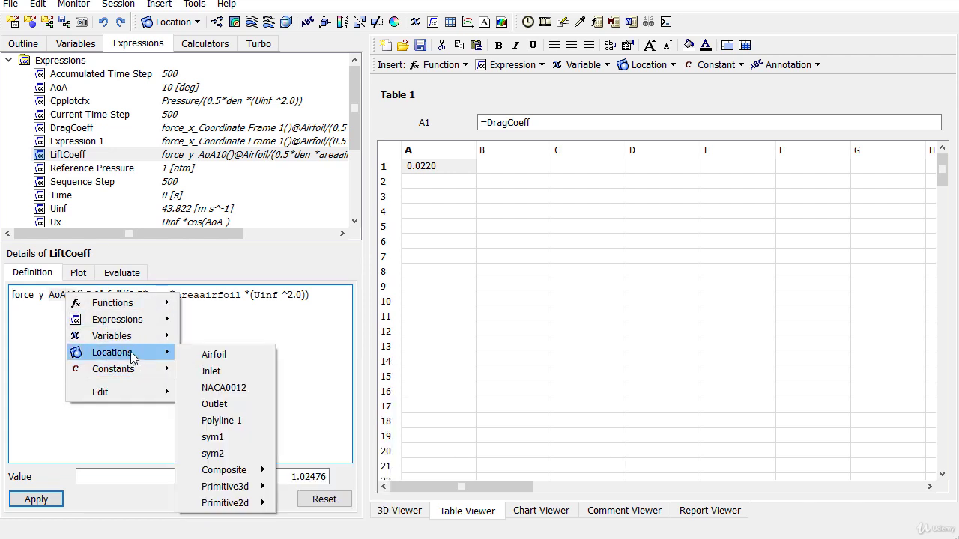
{"action": "mouse_move", "coordinate": [143, 396]}
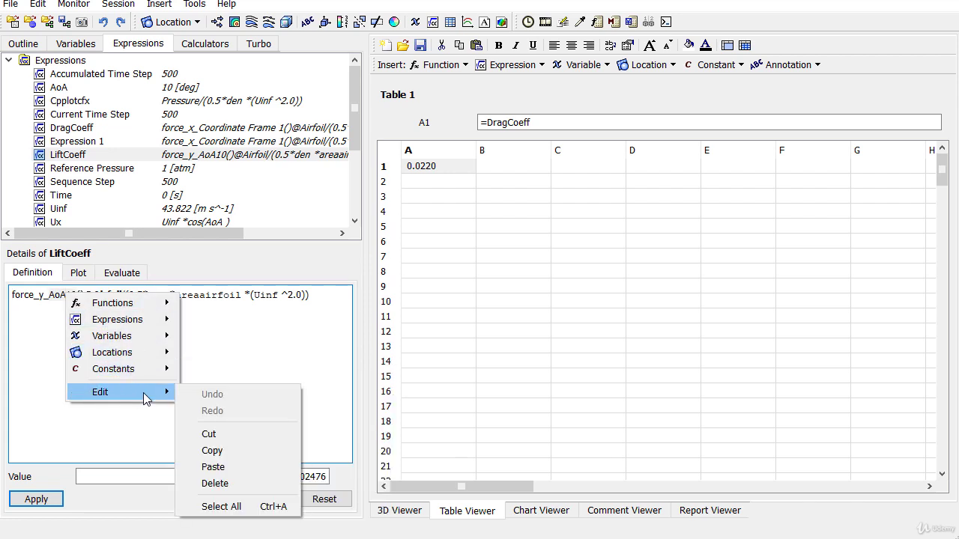
{"action": "left_click", "coordinate": [213, 468]}
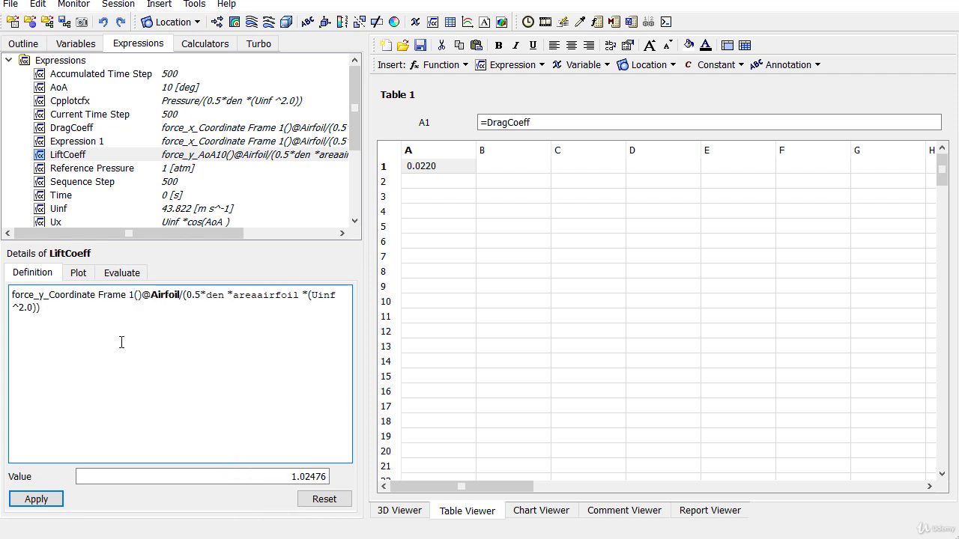
{"action": "left_click", "coordinate": [51, 498]}
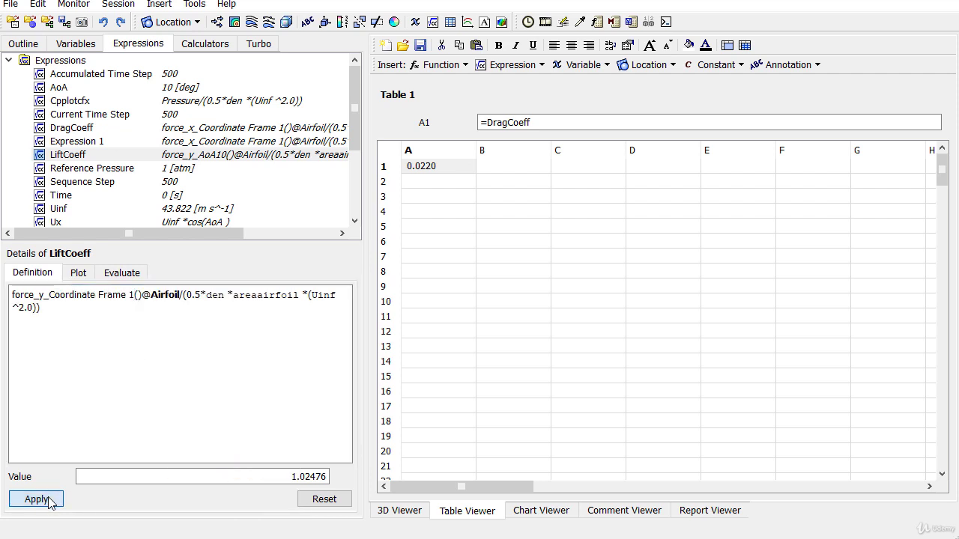
{"action": "left_click", "coordinate": [448, 184]}
Enter =LiftCoeff into cell A2 of Table 1.
{"action": "right_click", "coordinate": [499, 122]}
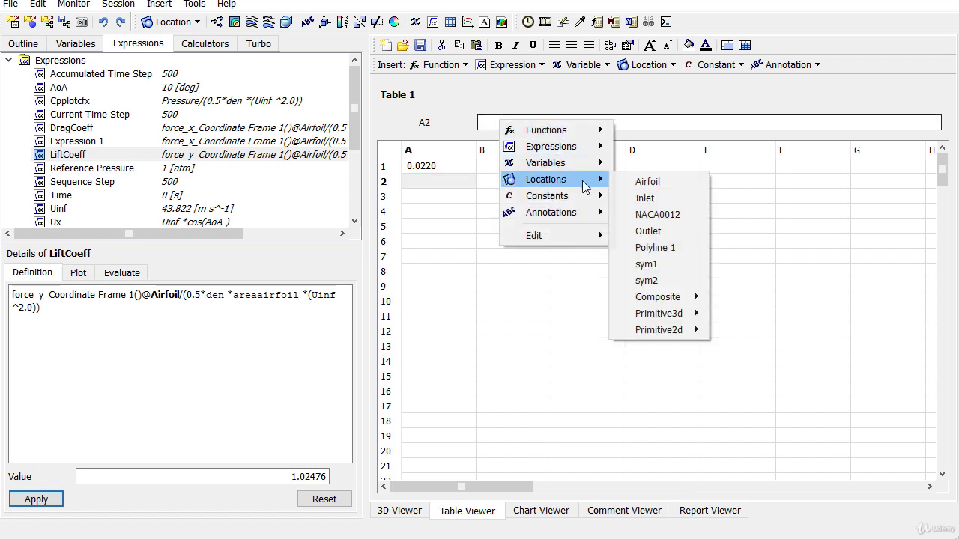
{"action": "mouse_move", "coordinate": [581, 164]}
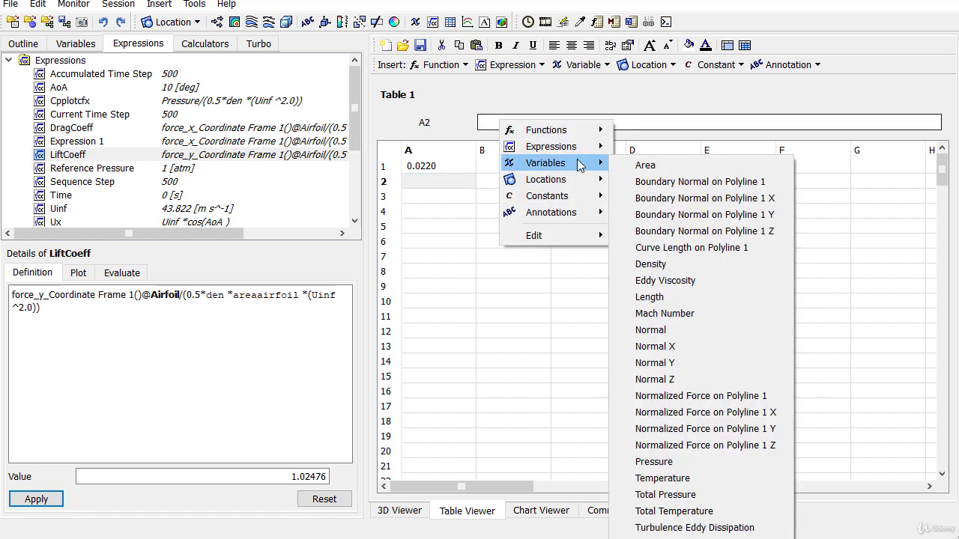
{"action": "mouse_move", "coordinate": [578, 147]}
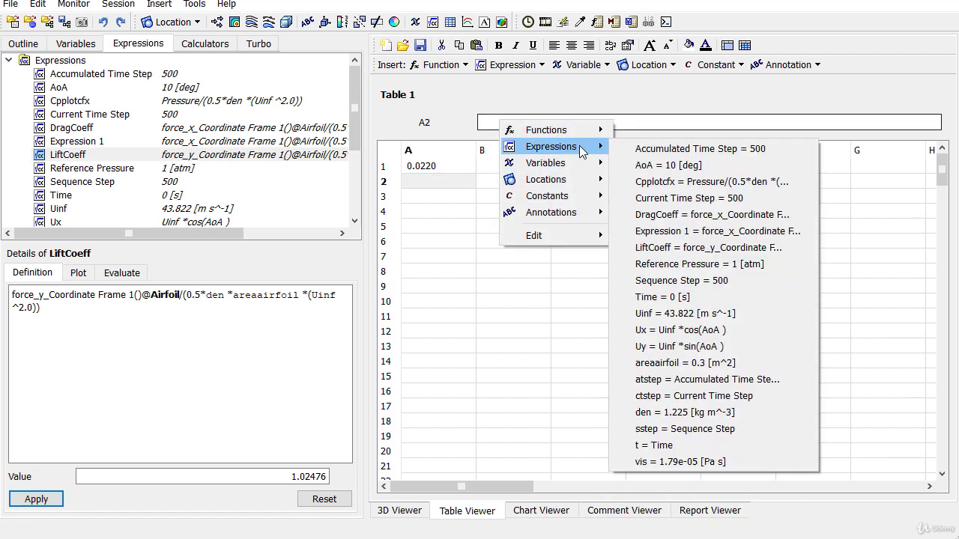
{"action": "left_click", "coordinate": [659, 247]}
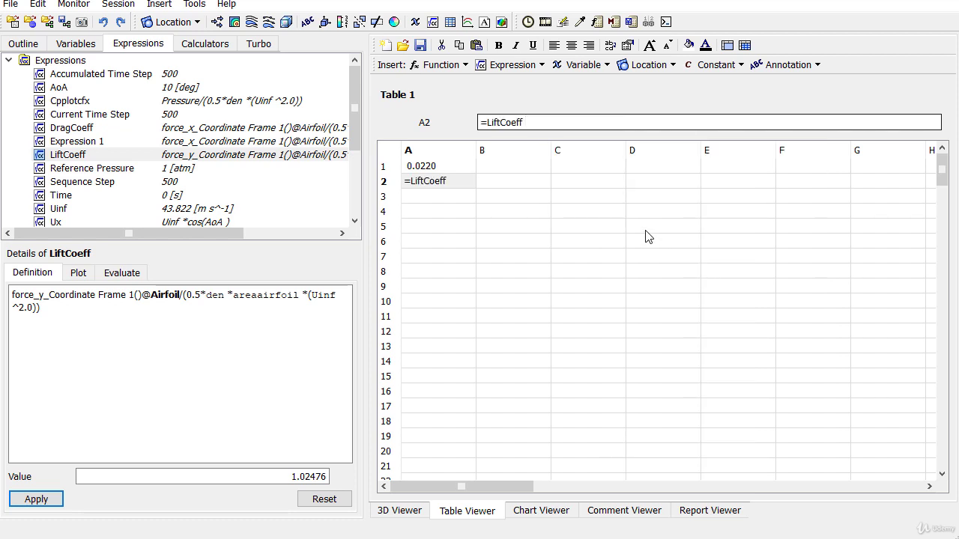
{"action": "key", "text": "Return"}
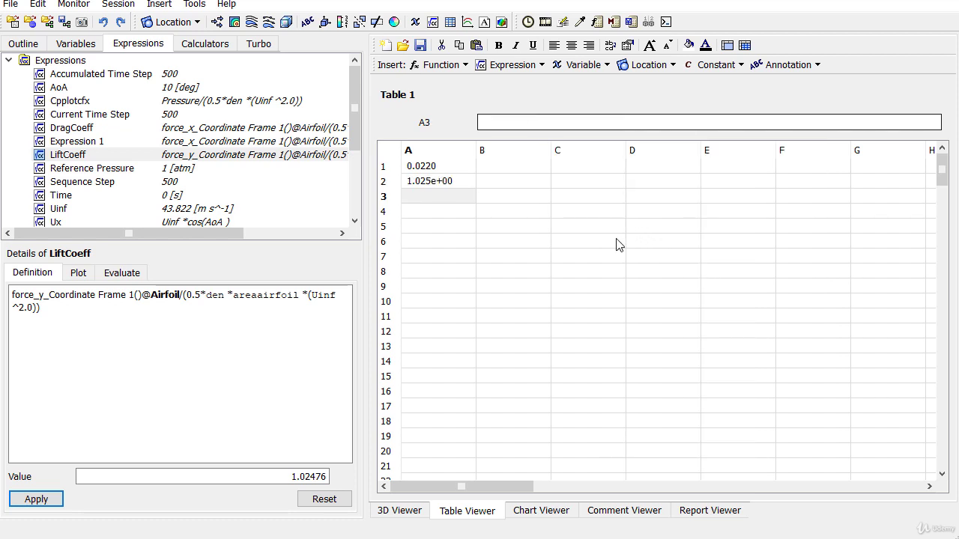
Format cell A2 as Fixed with precision 2 so it reads 1.02.
{"action": "left_click", "coordinate": [448, 182]}
{"action": "left_click", "coordinate": [628, 46]}
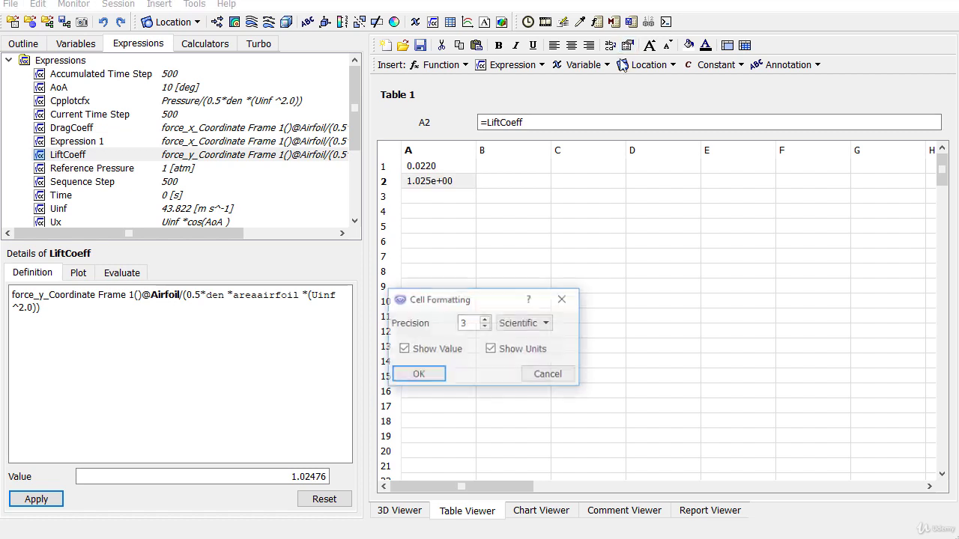
{"action": "left_click", "coordinate": [525, 322]}
{"action": "left_click", "coordinate": [526, 338]}
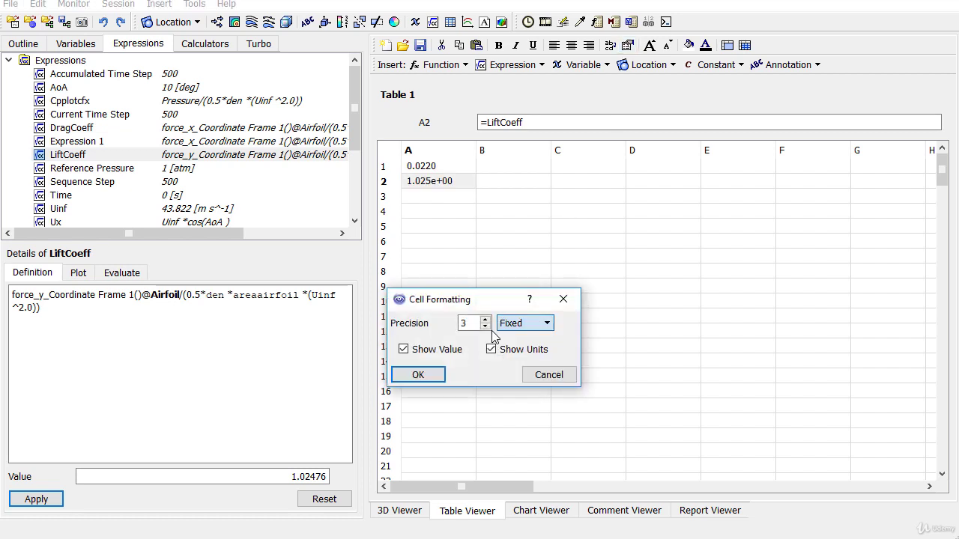
{"action": "left_click", "coordinate": [486, 328]}
{"action": "left_click", "coordinate": [418, 374]}
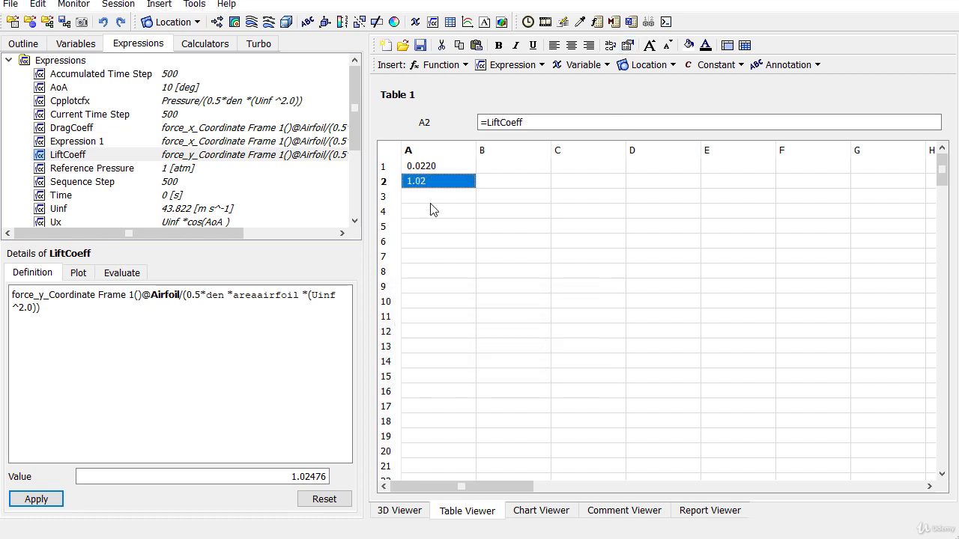